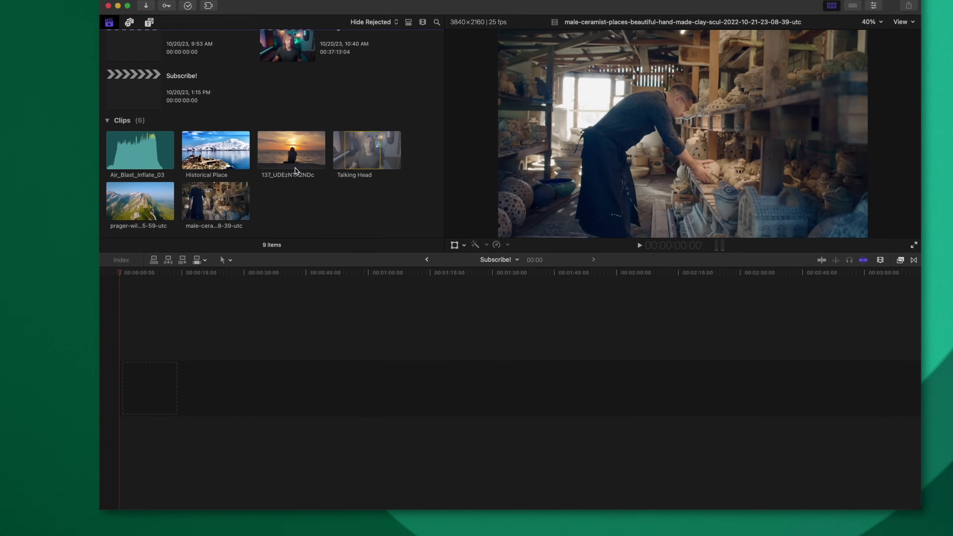
- Add the 137_UDEzNTA2NDc, Historical Place and male-ceramist clips to the empty Subscribe! timeline, in that order
drag(278, 186, 457, 403)
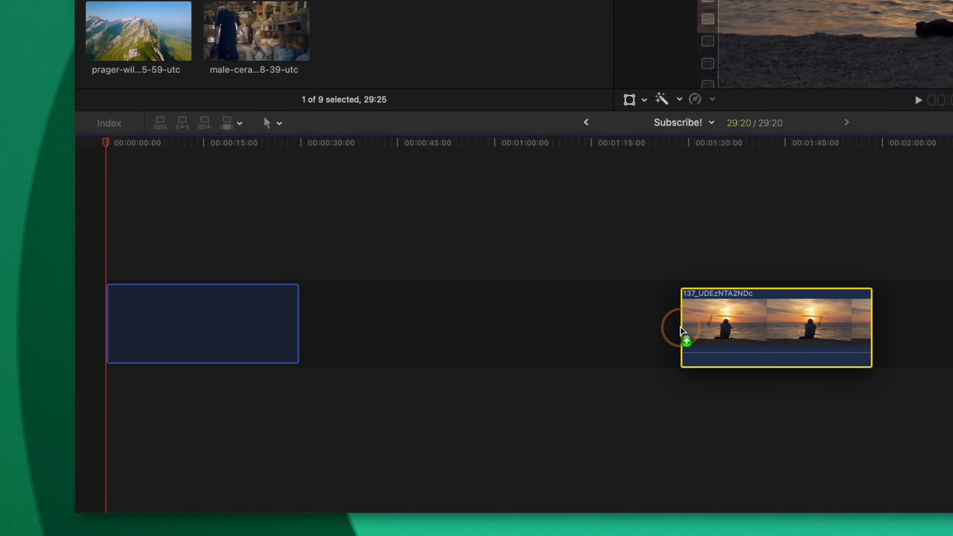
drag(680, 326, 680, 321)
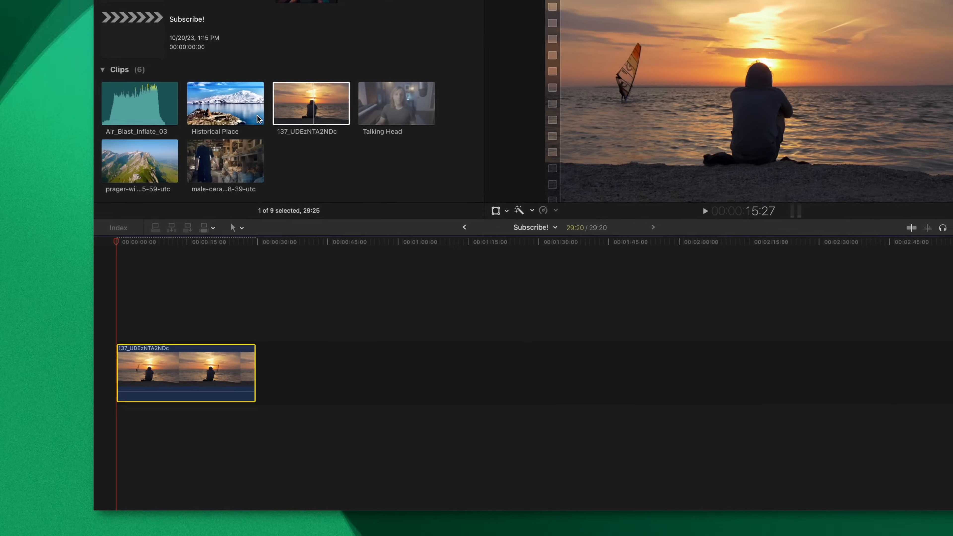
click(262, 0)
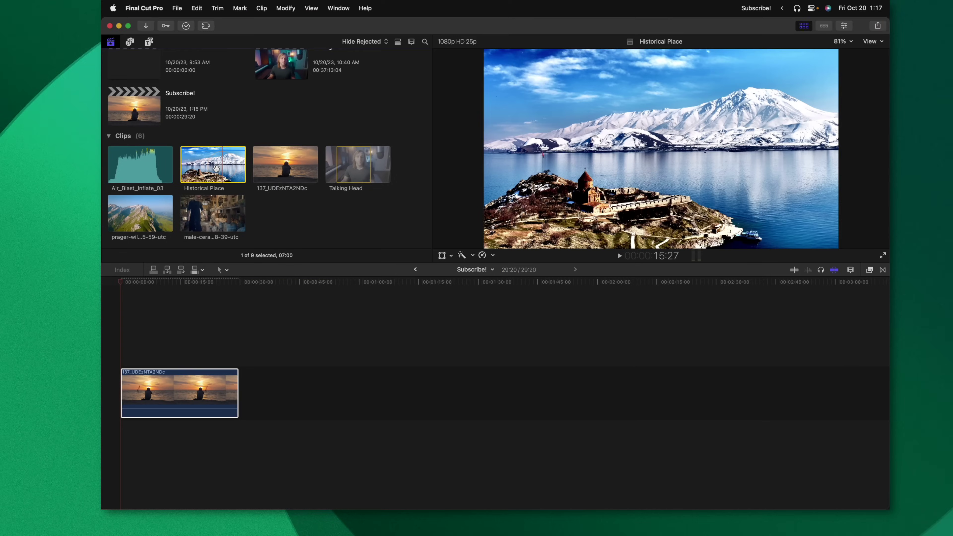
drag(216, 168, 311, 308)
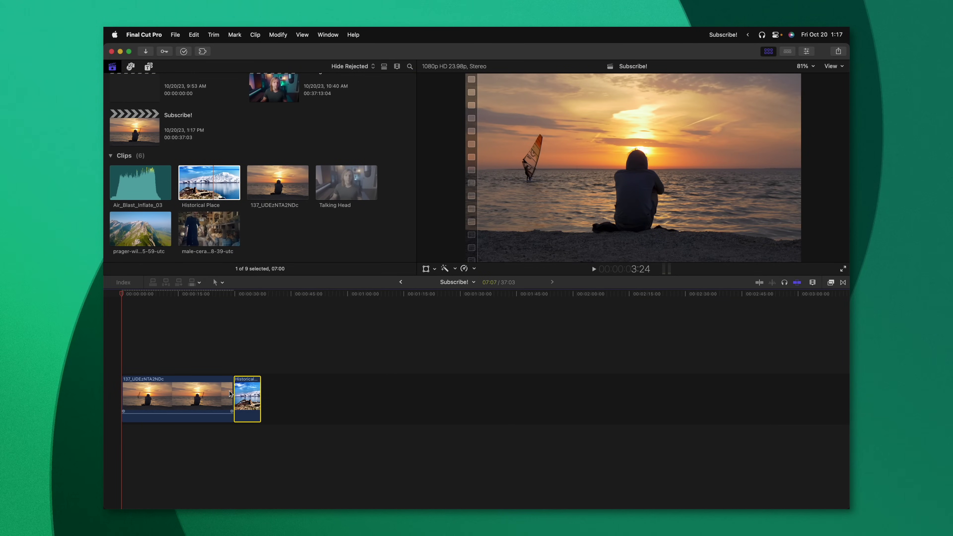
drag(208, 229, 300, 401)
- Try moving the male-ceramist and 137_UDEzNTA2NDc clips further along the timeline with the Position tool, leaving gaps between them
click(154, 393)
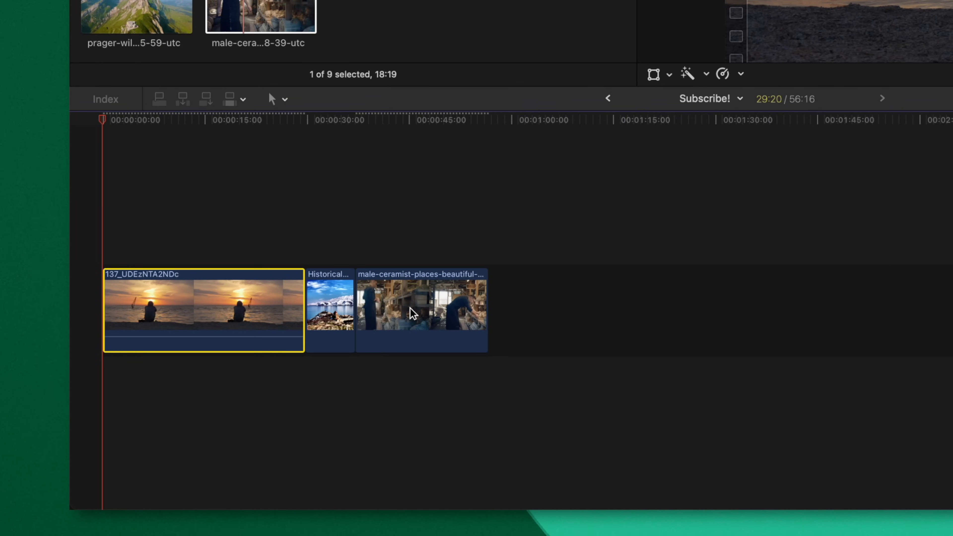
drag(412, 313, 635, 313)
drag(225, 291, 449, 292)
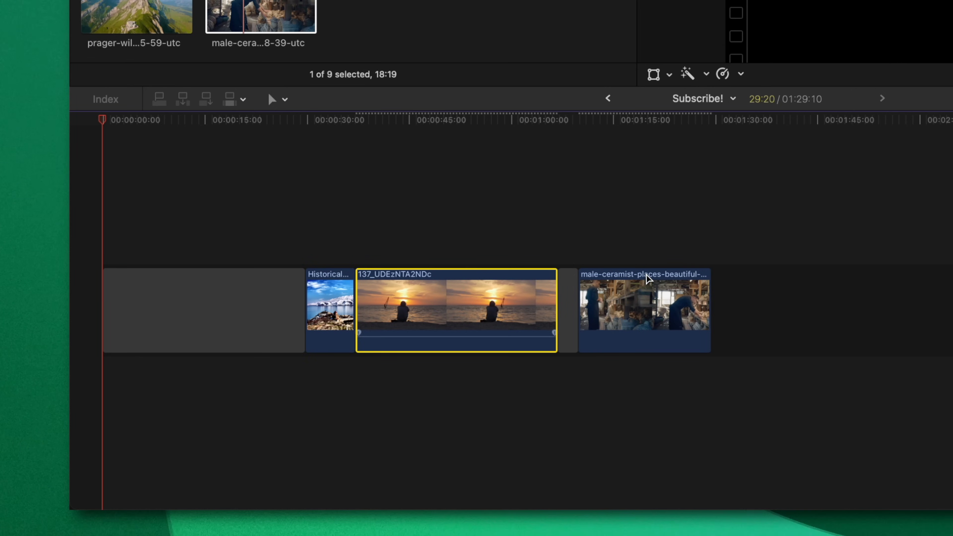
drag(645, 303, 626, 304)
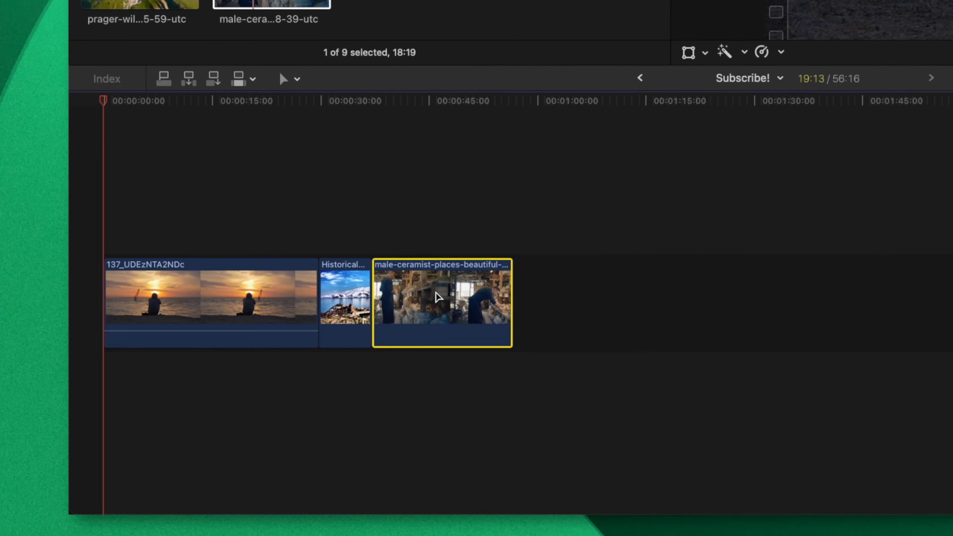
- Move the 137_UDEzNTA2NDc clip behind the Historical Place clip, then restore the original clip order
mouse_move(219, 277)
mouse_down()
mouse_move(347, 341)
mouse_move(273, 279)
mouse_move(191, 275)
mouse_move(234, 273)
mouse_up()
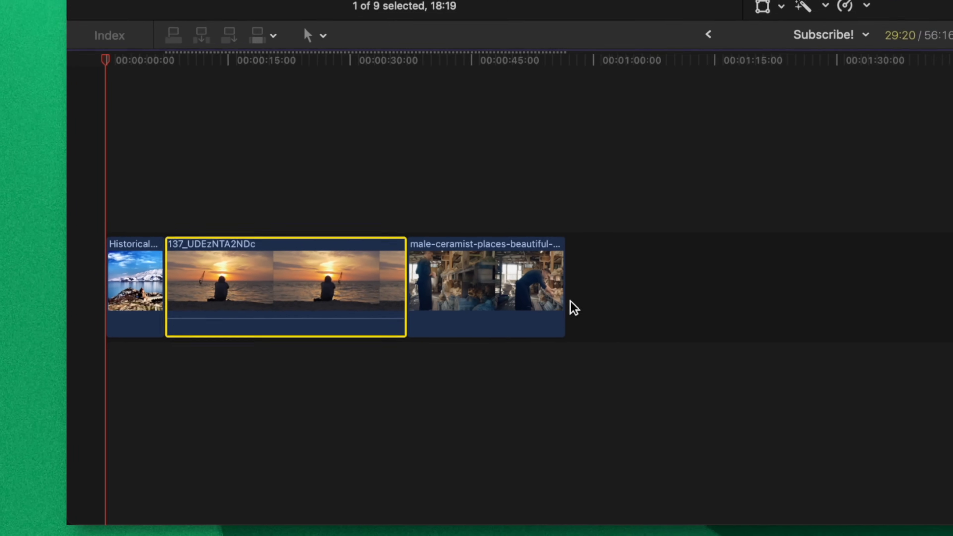
click(555, 240)
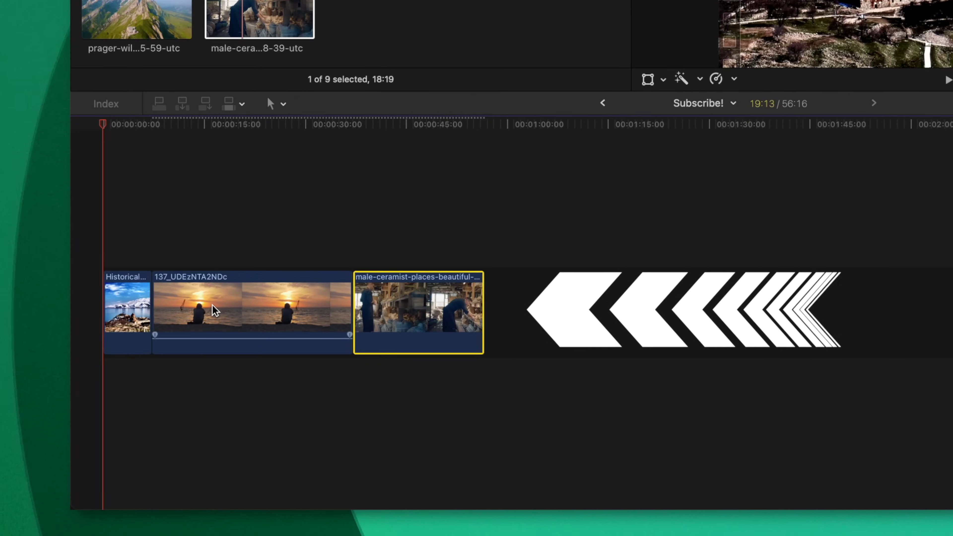
drag(144, 373, 208, 330)
drag(237, 239, 313, 331)
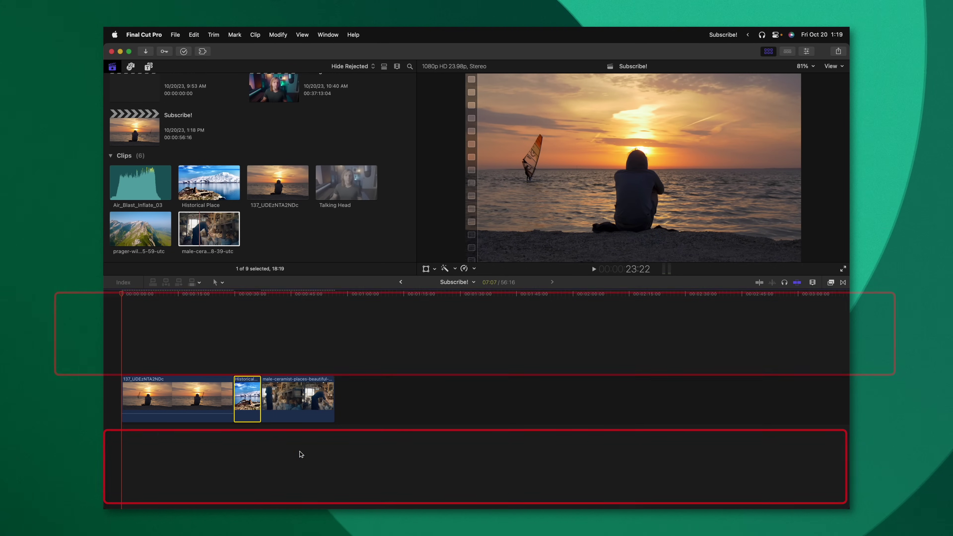
- Connect a second copy of the 137_UDEzNTA2NDc clip above the male-ceramist clip, starting at about 44 seconds
drag(255, 173, 287, 334)
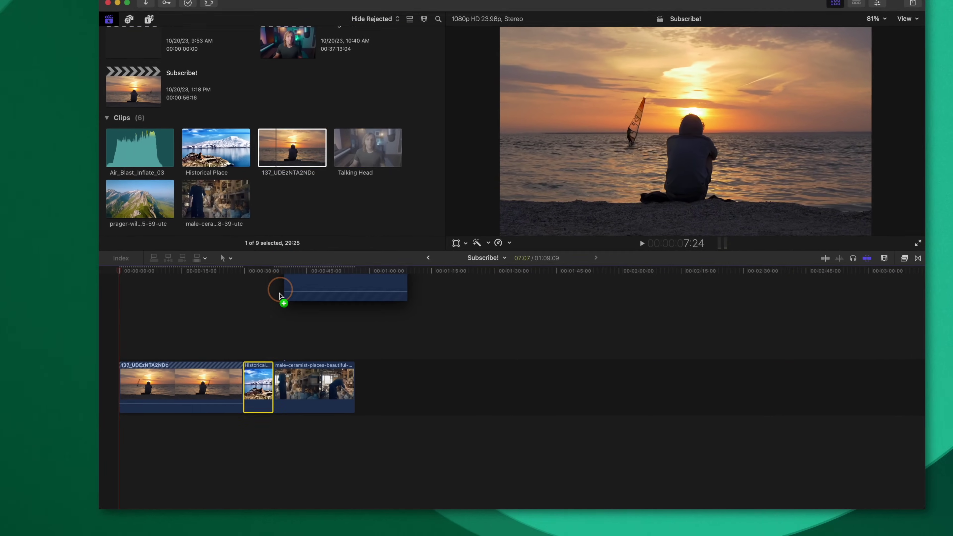
drag(385, 213, 385, 213)
drag(457, 214, 495, 225)
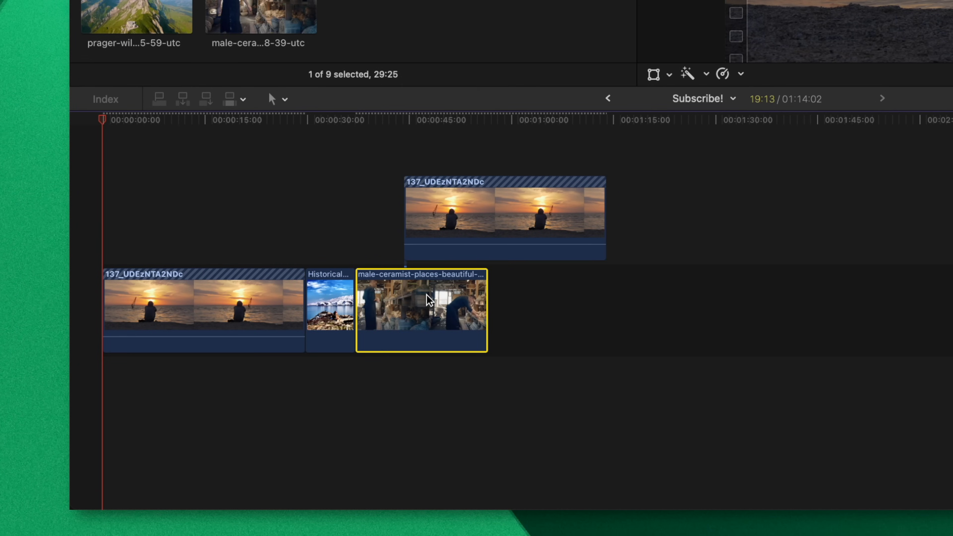
- Move the male-ceramist clip with its connected clip ahead of Historical Place, then return it to the end
click(433, 310)
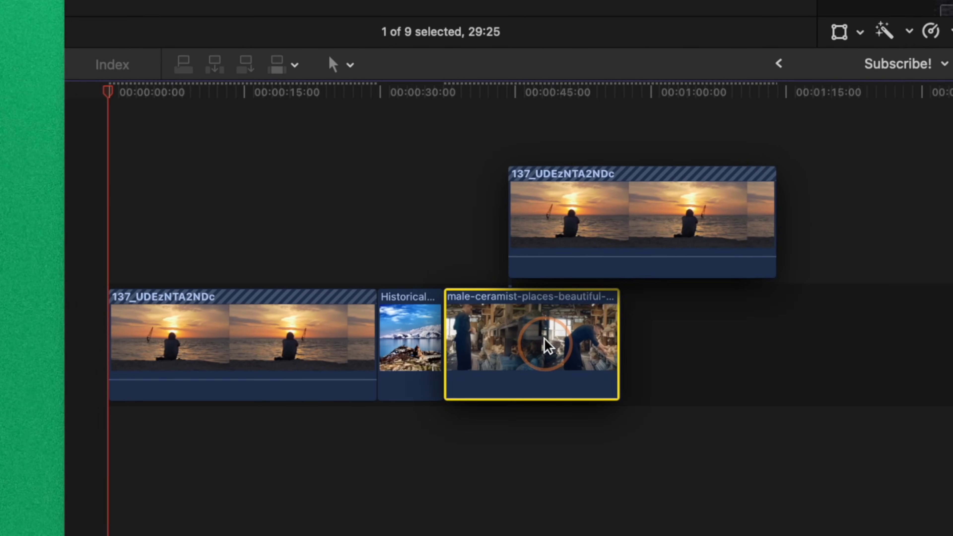
drag(548, 346, 394, 332)
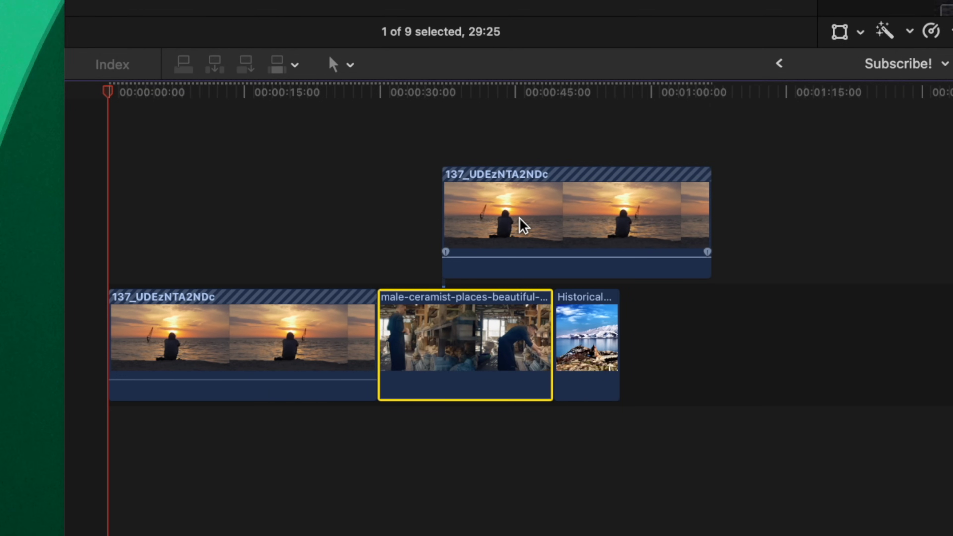
drag(492, 337, 574, 336)
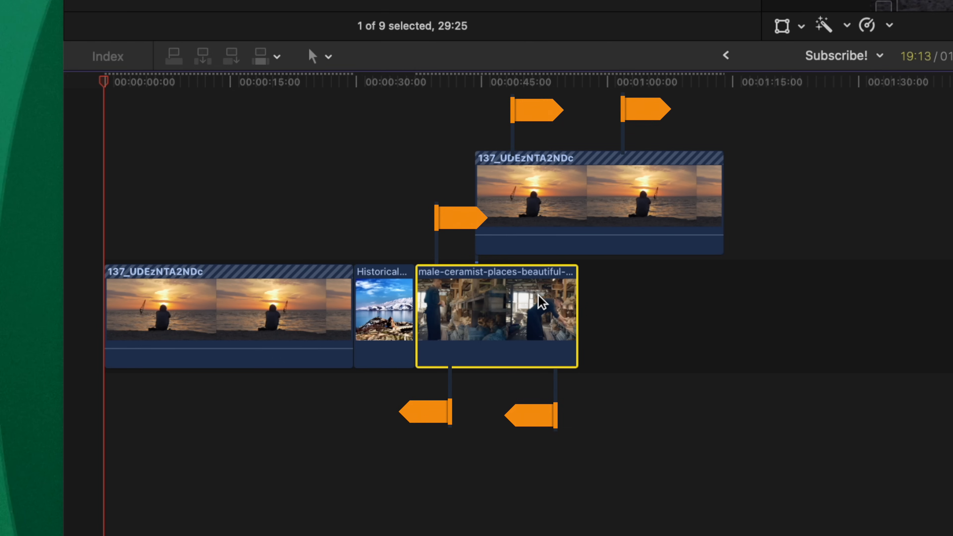
- Try shifting the male-ceramist clip earlier once more, and clear the connected 137_UDEzNTA2NDc copy from the timeline
drag(446, 115, 617, 507)
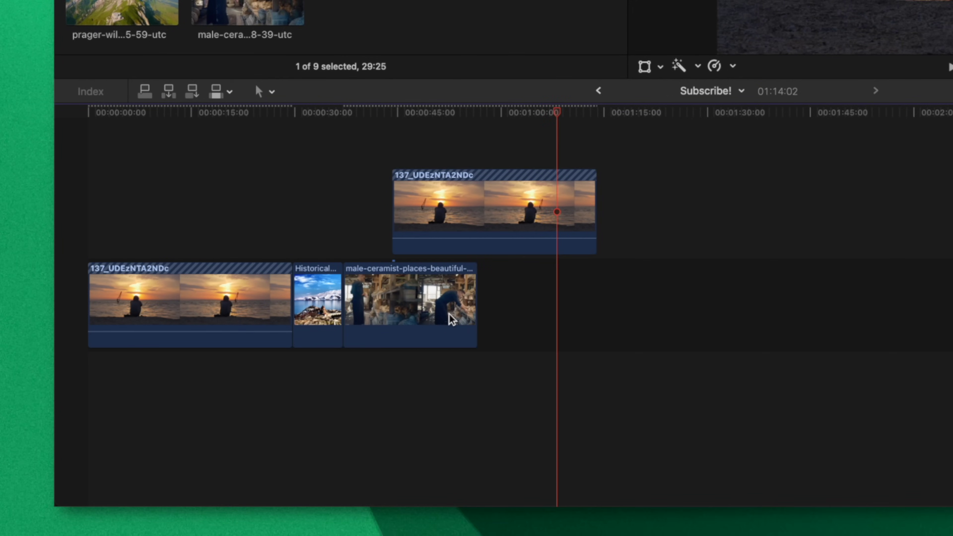
click(443, 320)
drag(442, 325, 322, 280)
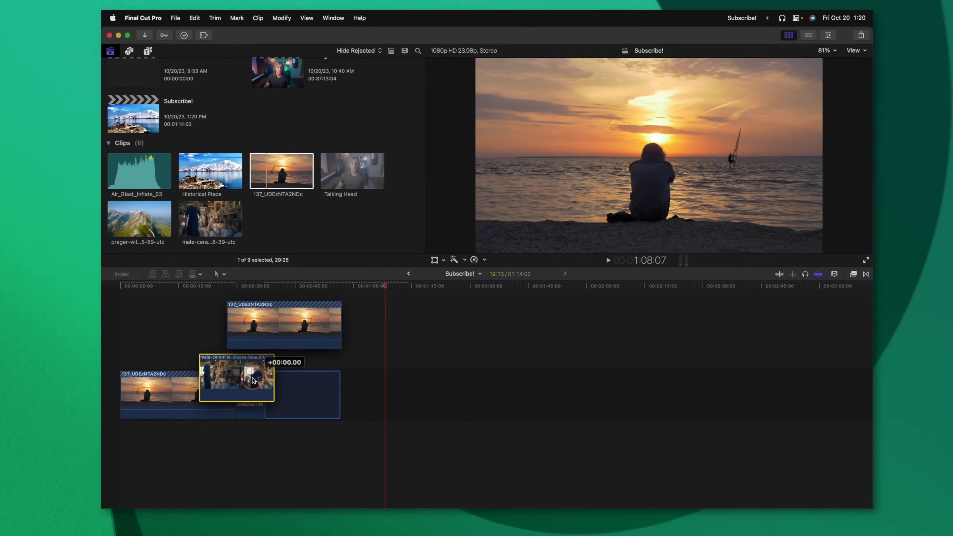
drag(253, 380, 251, 380)
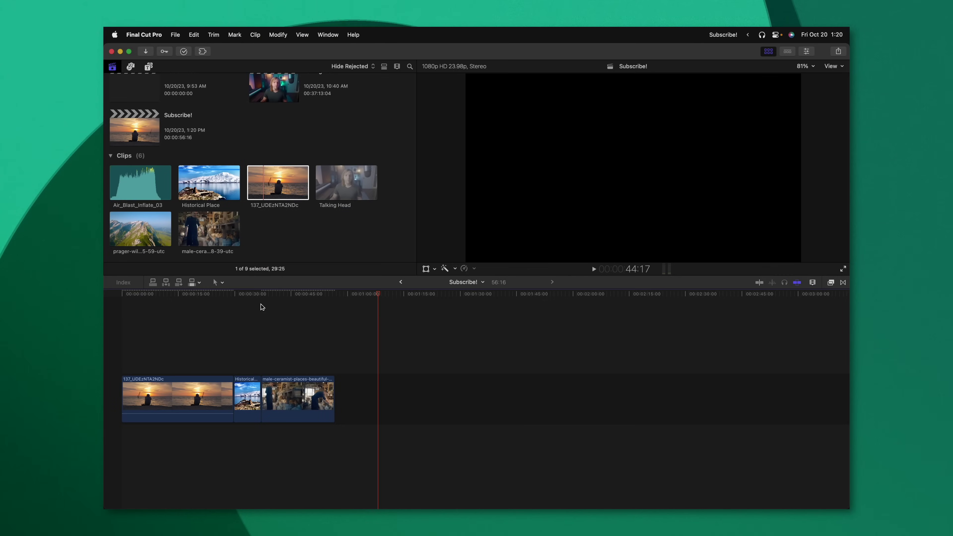
- Add a Custom title at 35:10 above the Historical Place clip and extend its length to 11:02
click(254, 293)
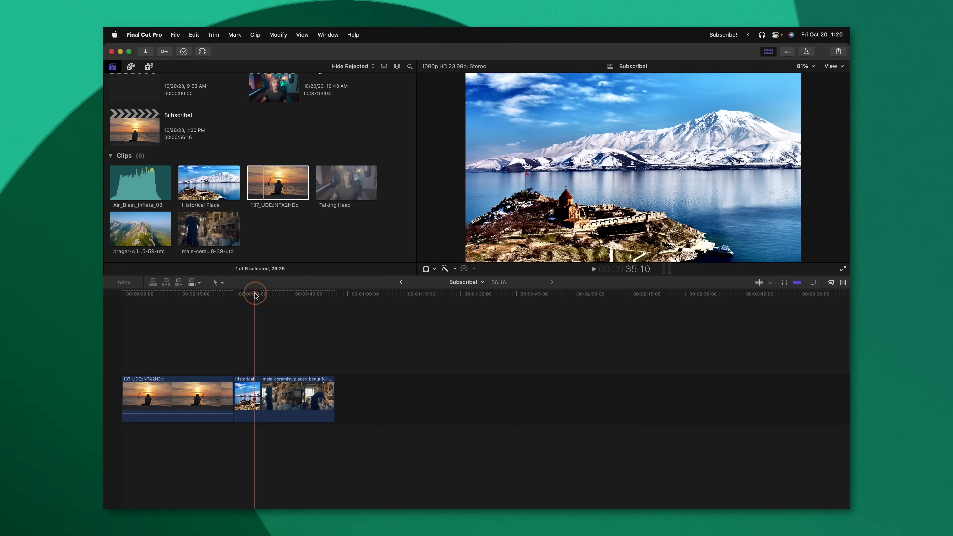
key(ctrl+t)
drag(291, 352, 313, 351)
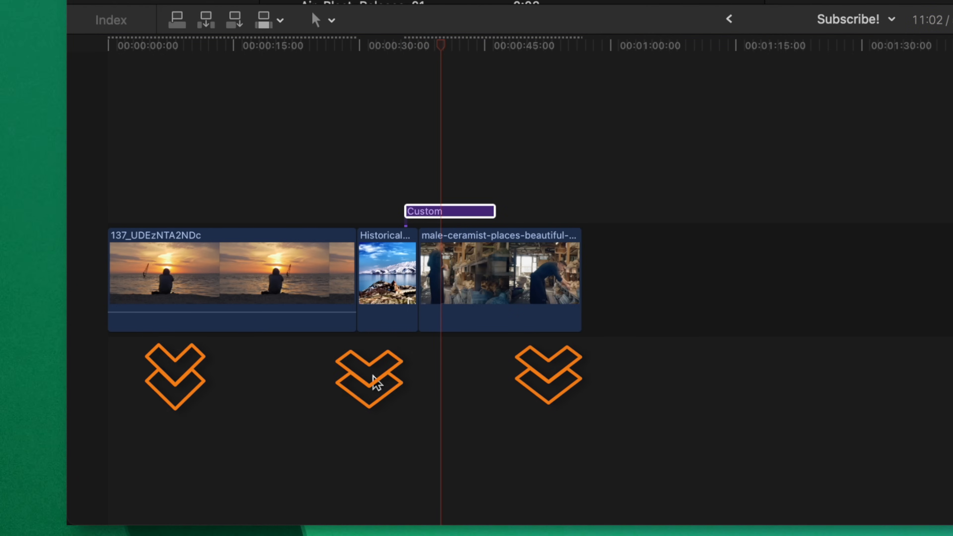
- Attach an Air Blast sound effect beneath the male-ceramist clip, aligned with the end of the Custom title
drag(315, 34, 381, 280)
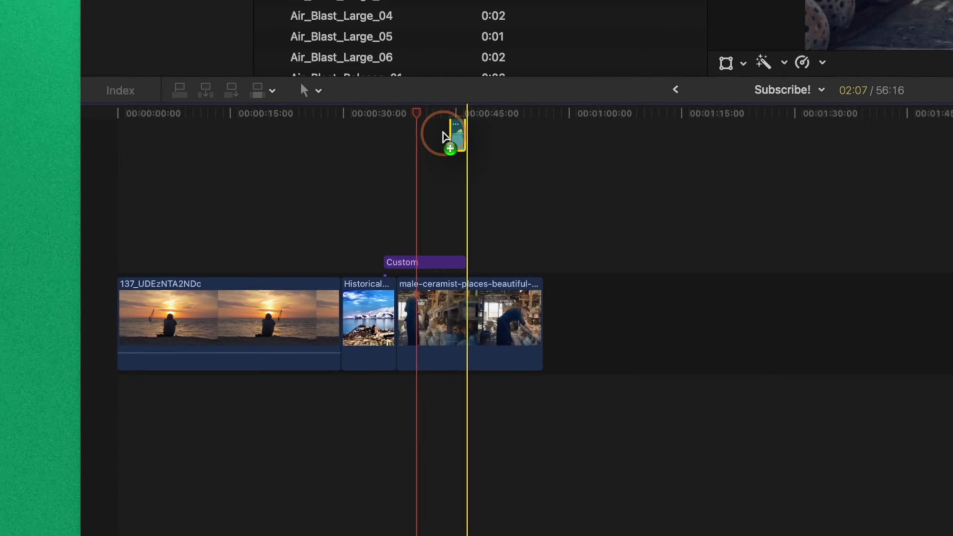
drag(443, 132, 448, 143)
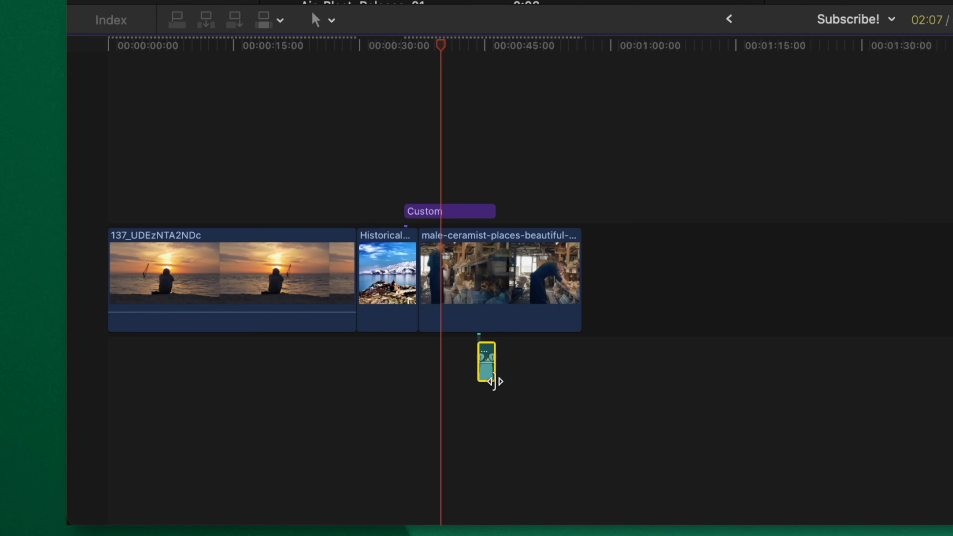
drag(492, 385, 487, 360)
- Try moving the male-ceramist clip with its attached sound effect ahead of Historical Place, then undo the move
click(504, 287)
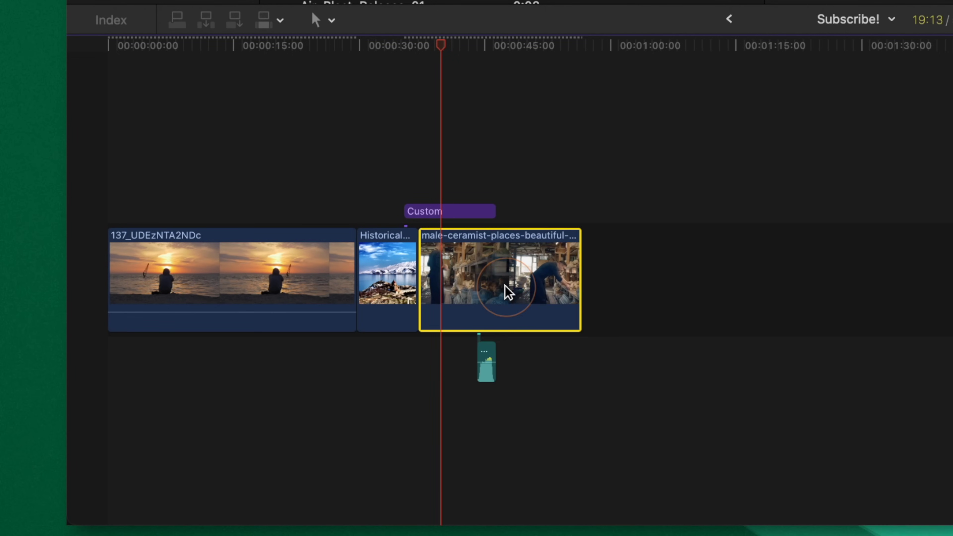
drag(493, 282, 374, 291)
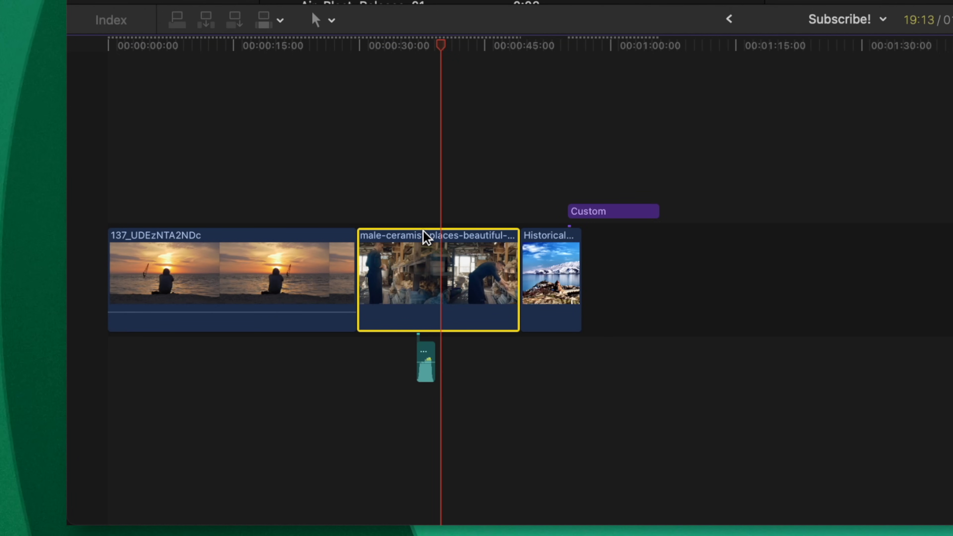
key(super+z)
- Shift the Custom title's connection point onto the male-ceramist clip and move that clip ahead of Historical Place
click(456, 208)
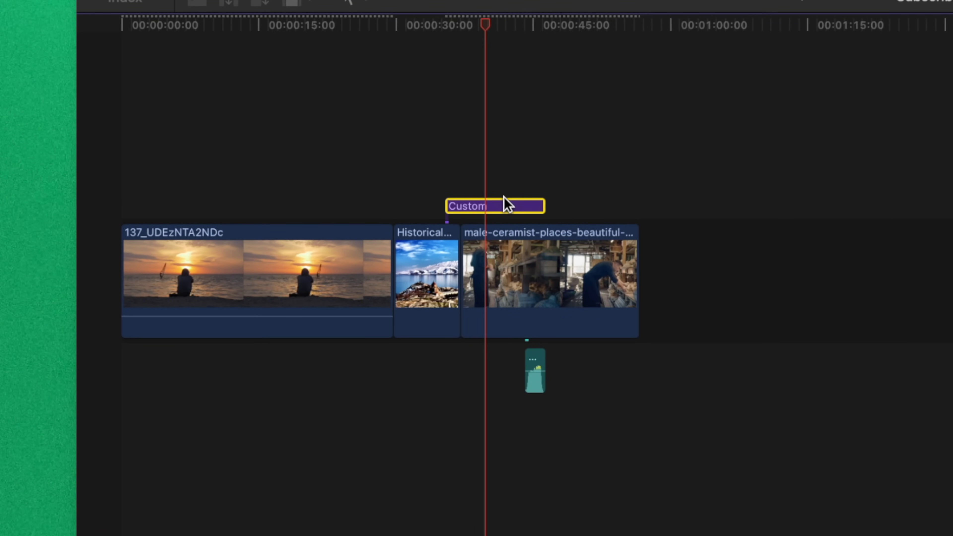
mouse_move(491, 188)
mouse_down()
mouse_move(492, 144)
mouse_move(491, 188)
mouse_up()
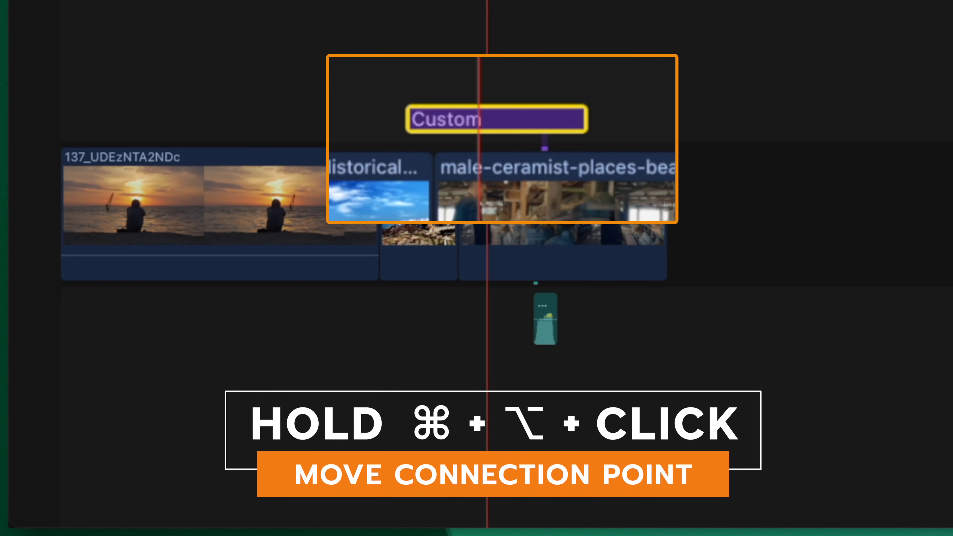
alt+super+click(499, 119)
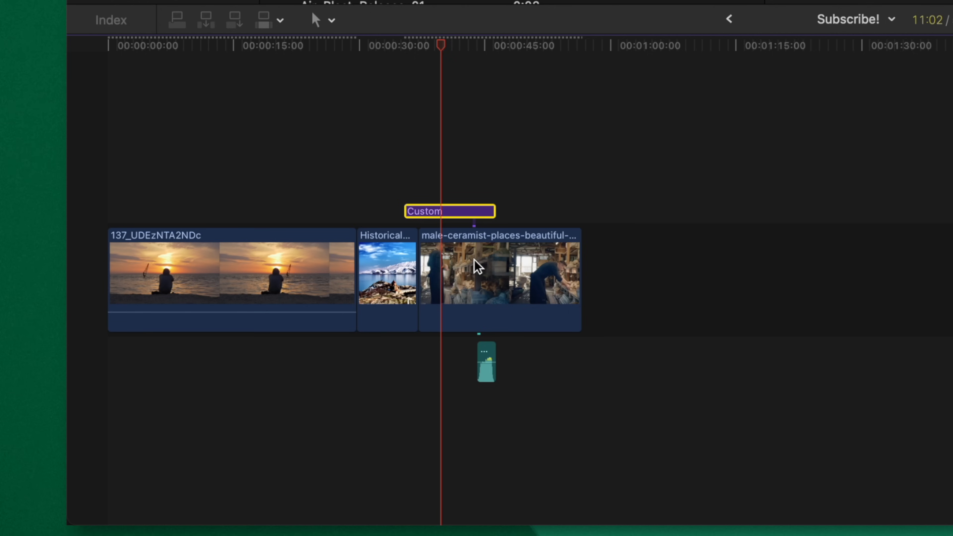
drag(474, 260, 337, 282)
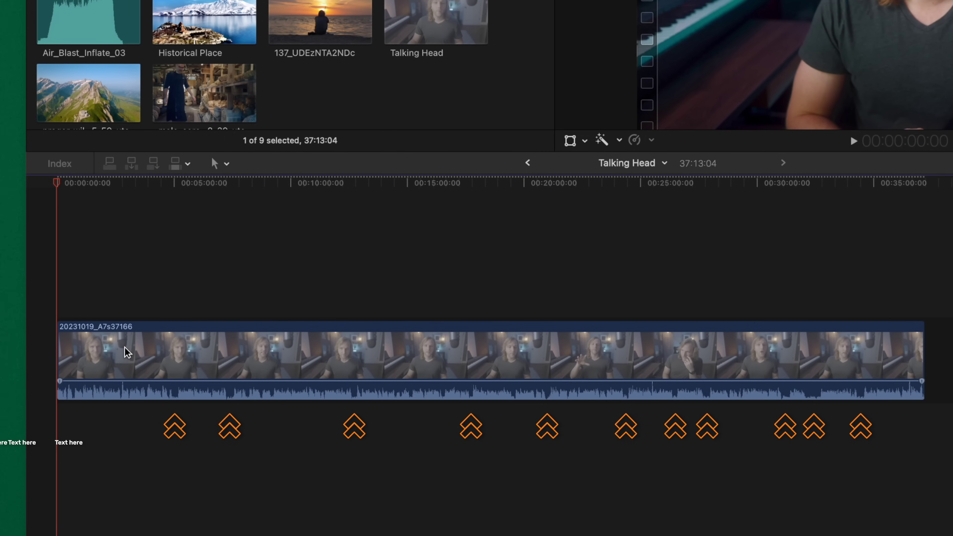
- In the Talking Head timeline, blade the clip at 4:56:00 and about 18 seconds further on, and delete the section between the cuts
key(super+equal)
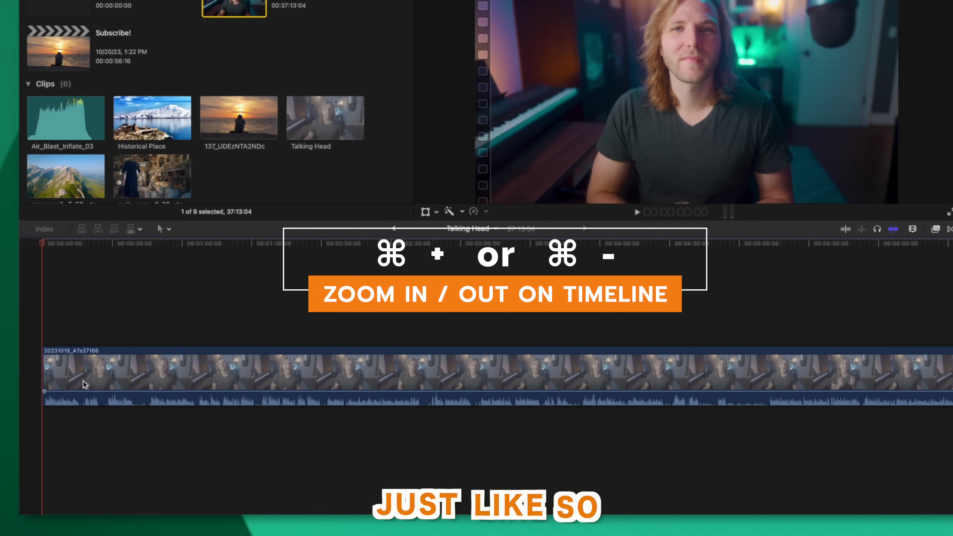
key(super+equal)
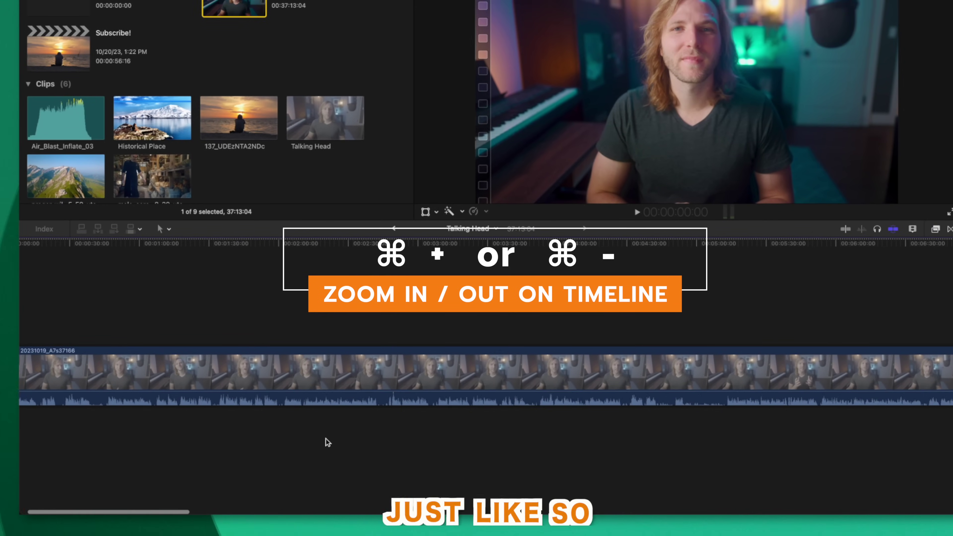
scroll(327, 442, right, 5)
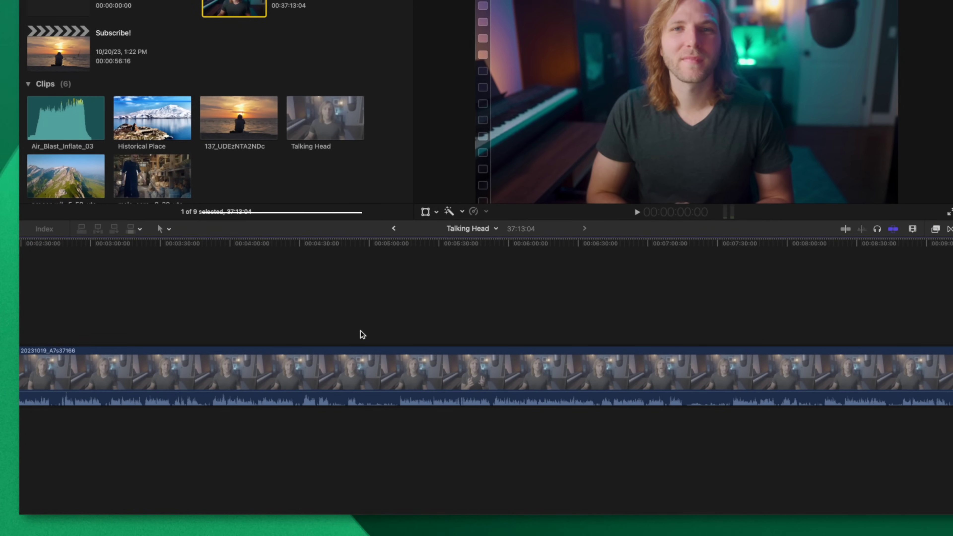
key(b)
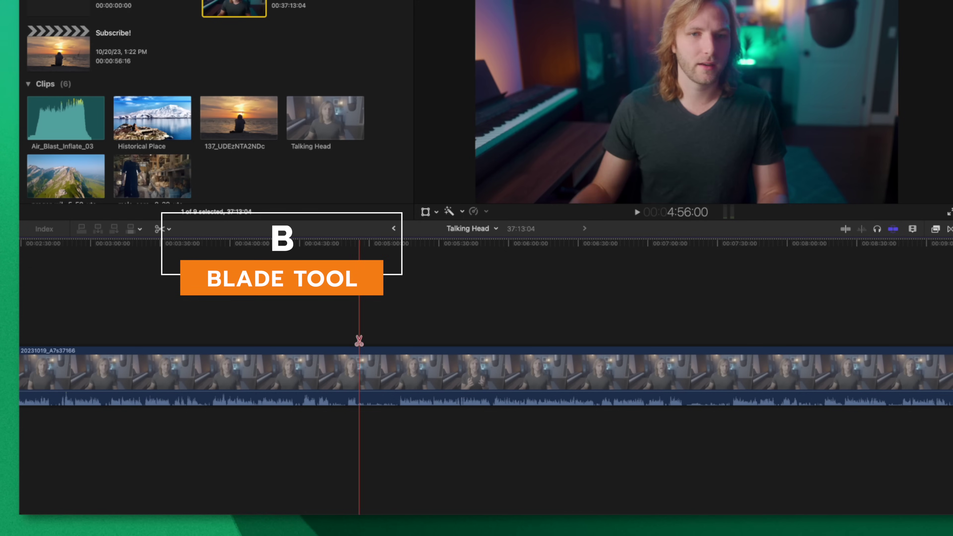
click(358, 360)
click(399, 362)
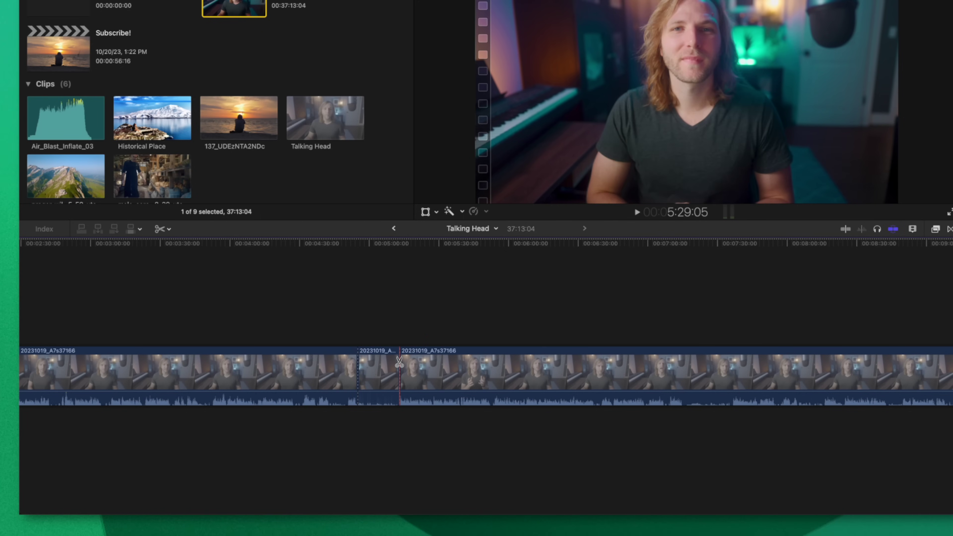
key(a)
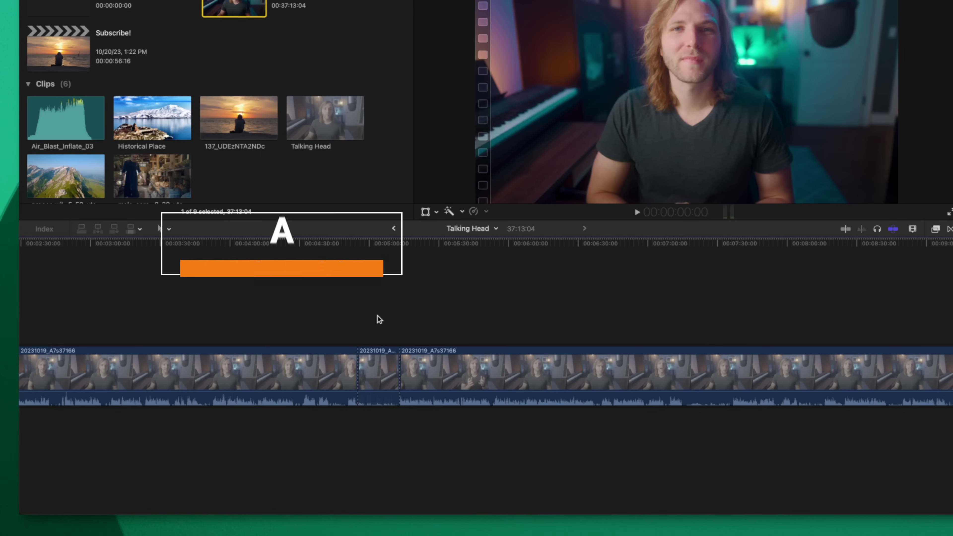
key(Delete)
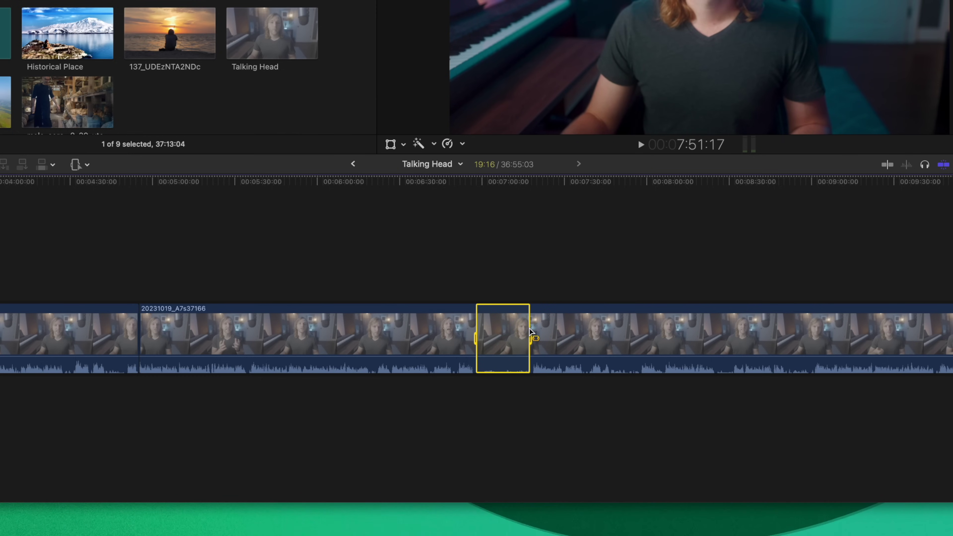
- Delete the selected 19:16 range from the Talking Head timeline, and another range of about 20 seconds starting shortly after 8:00
scroll(529, 329, right, 5)
key(Delete)
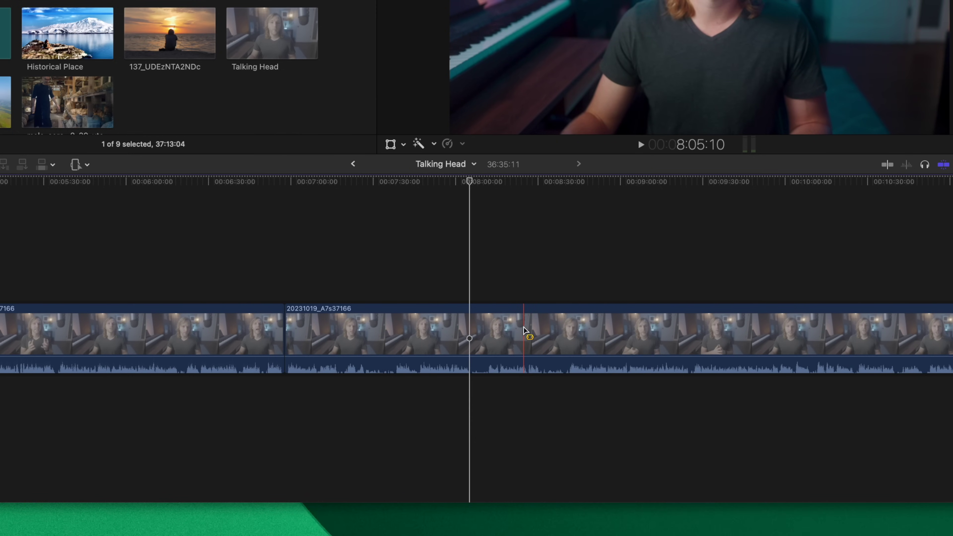
drag(470, 328, 529, 339)
key(Delete)
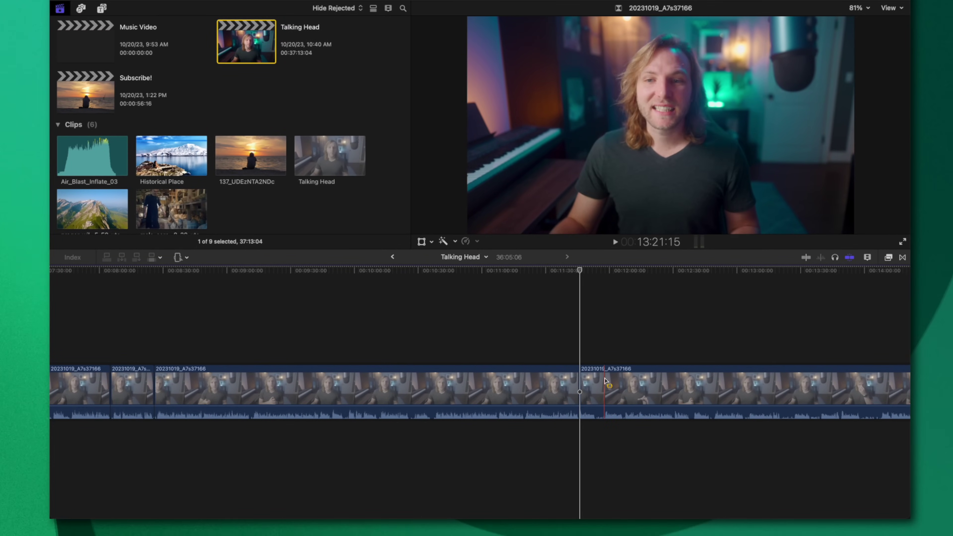
- Range-select another short unwanted section further along the Talking Head timeline and delete it
scroll(604, 381, right, 5)
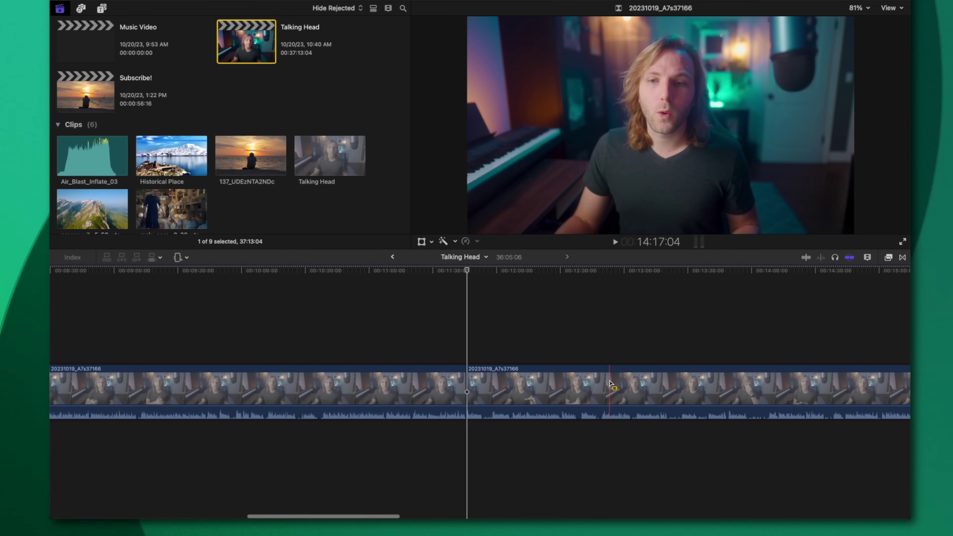
drag(747, 377, 762, 379)
key(Delete)
scroll(748, 380, right, 5)
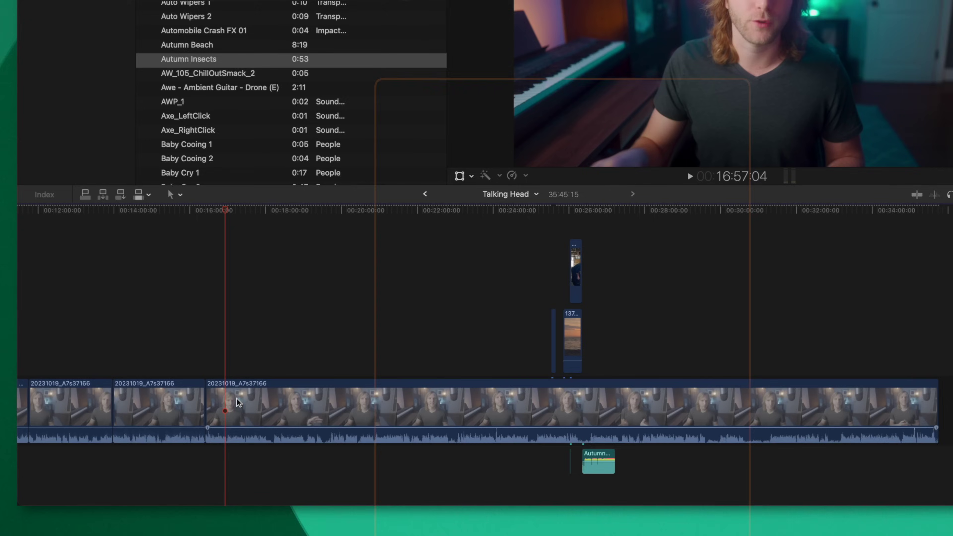
- With the Range Selection tool, delete a 36:13 section starting around 16:57 in the Talking Head timeline, plus a shorter section further on
key(r)
drag(220, 409, 236, 405)
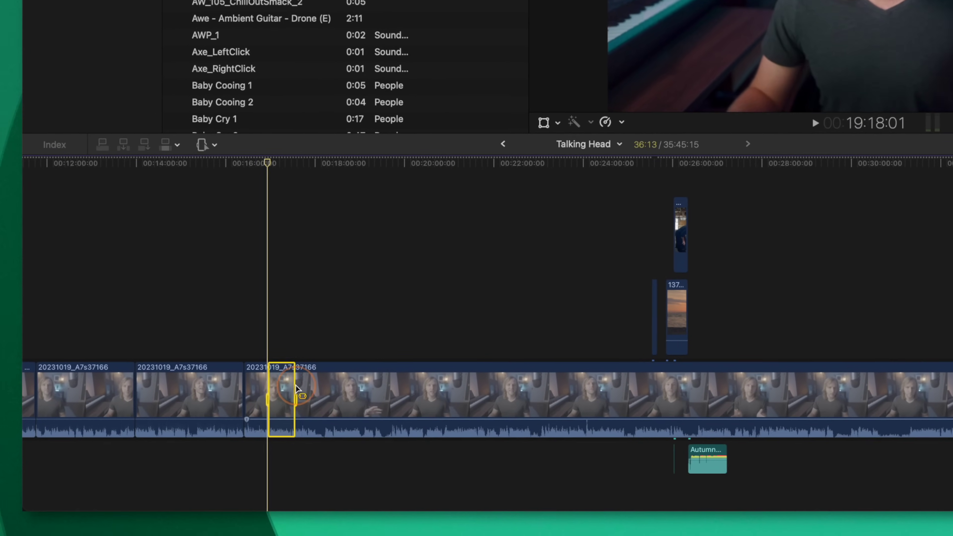
key(Delete)
key(Delete)
drag(370, 385, 379, 386)
key(Delete)
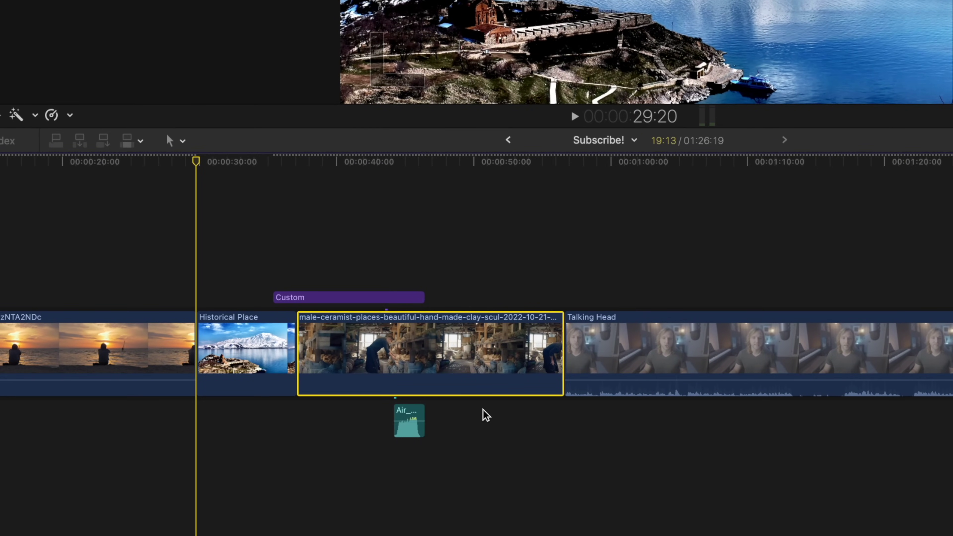
- In the Subscribe! timeline, move the male-ceramist clip after Talking Head with connections overridden, leaving the Custom title and Air Blast effect in place
mouse_move(374, 304)
mouse_down()
mouse_move(372, 272)
mouse_move(381, 311)
mouse_up()
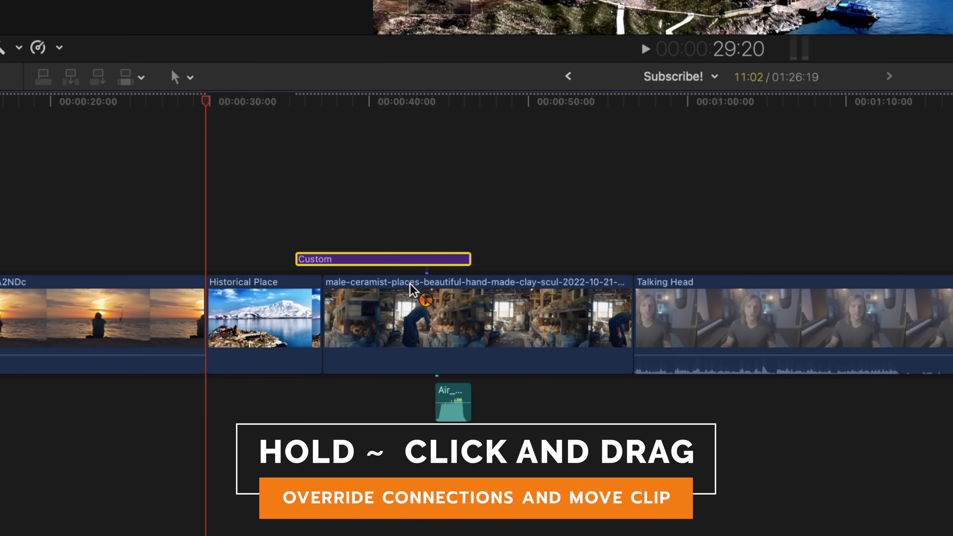
drag(399, 303, 421, 314)
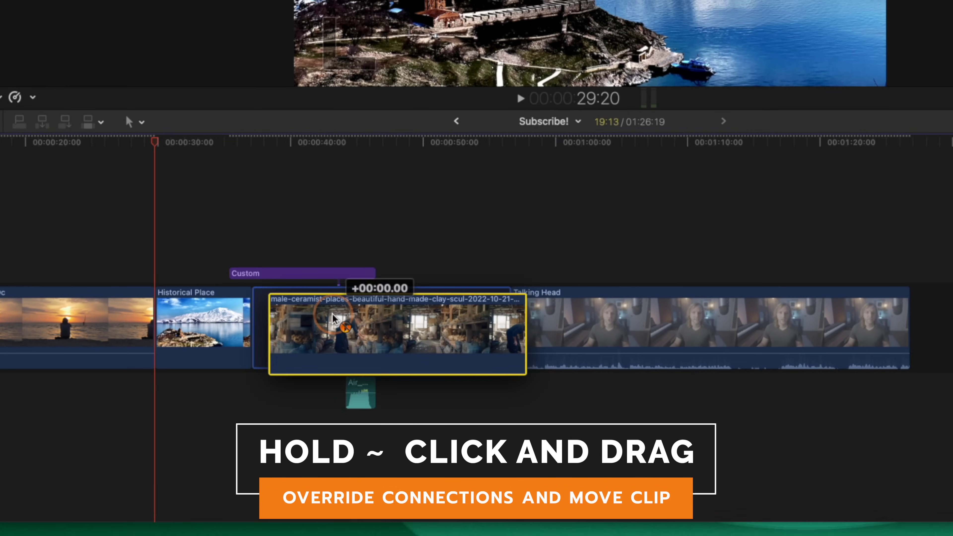
drag(335, 319, 593, 328)
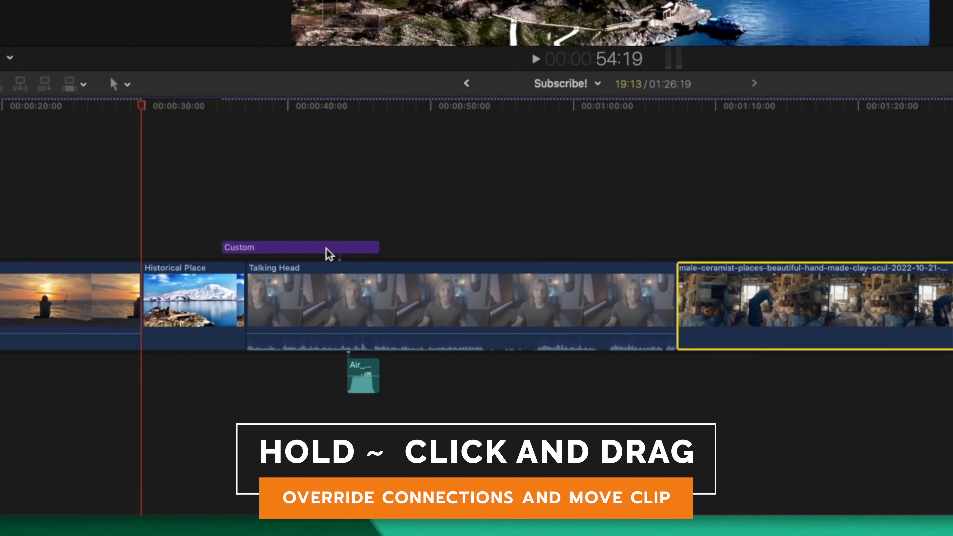
mouse_move(318, 274)
mouse_down()
mouse_move(320, 236)
mouse_move(328, 261)
mouse_up()
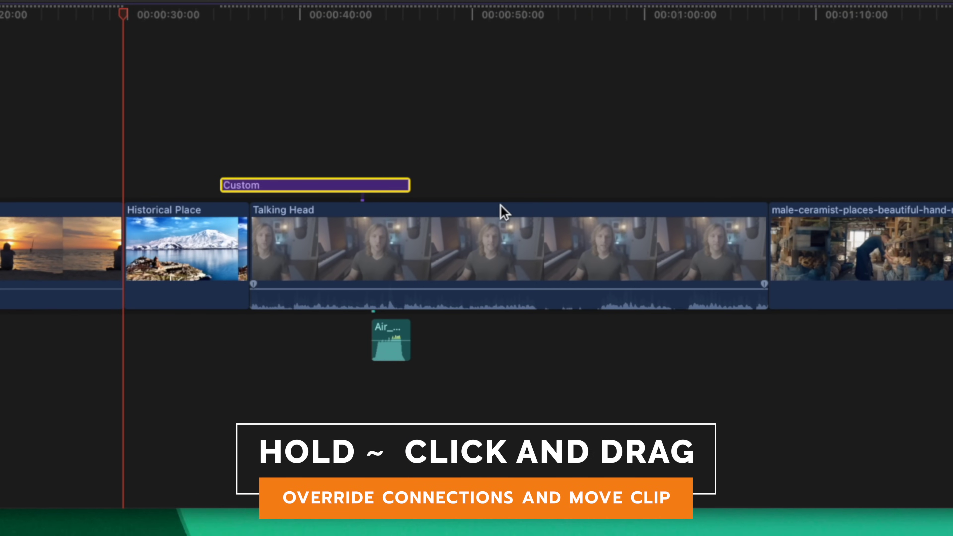
click(856, 231)
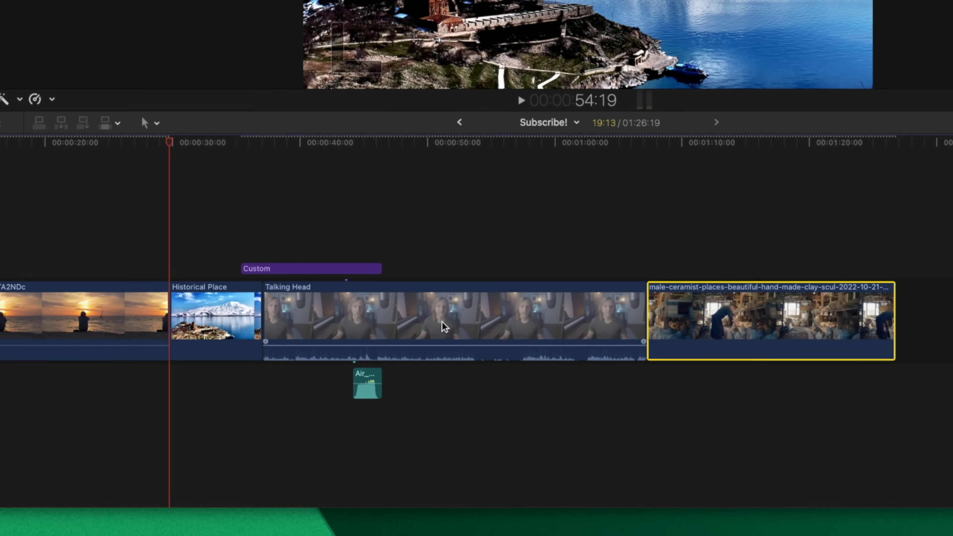
drag(493, 263, 494, 189)
mouse_move(288, 366)
mouse_down()
mouse_move(234, 394)
mouse_move(278, 363)
mouse_up()
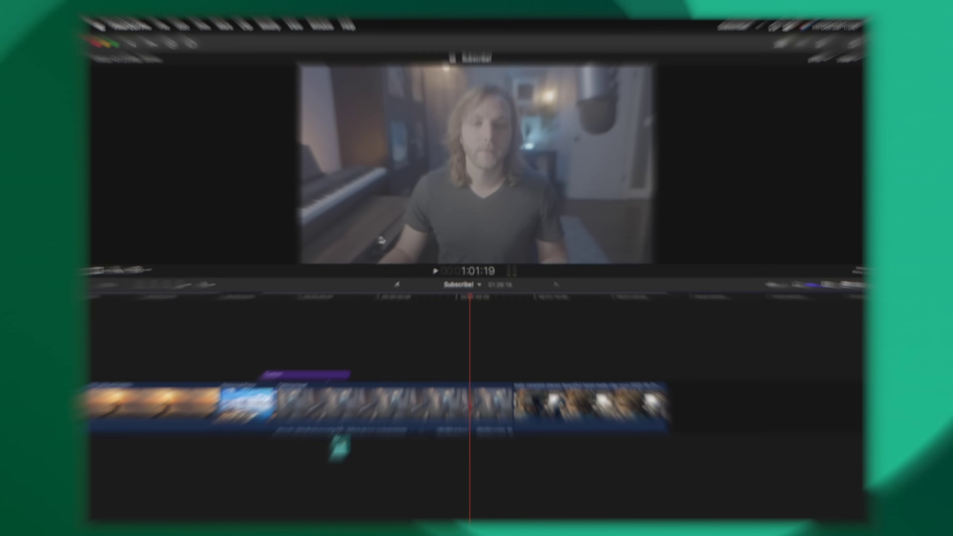
- Open the Command Editor, keep the Custom command set, and search the commands for "override"
click(142, 35)
mouse_move(212, 76)
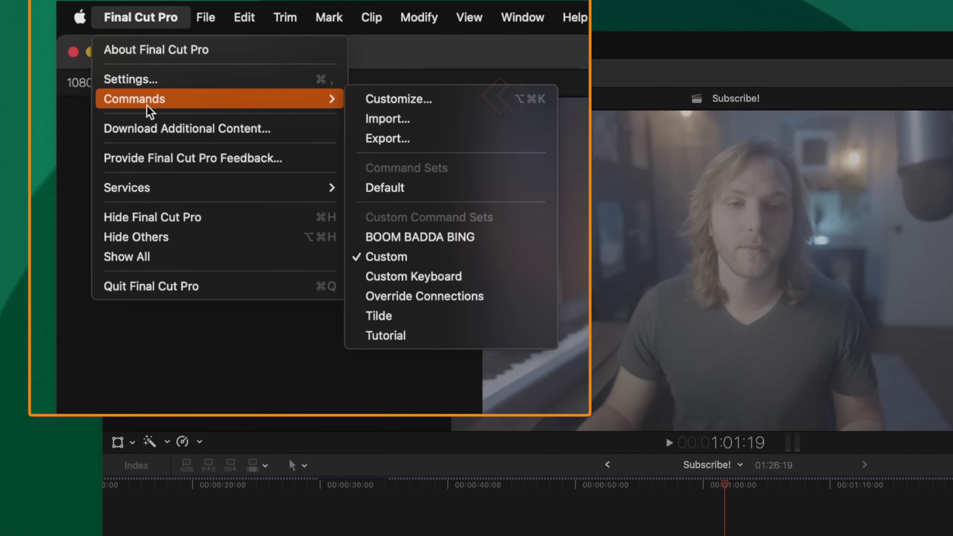
click(390, 102)
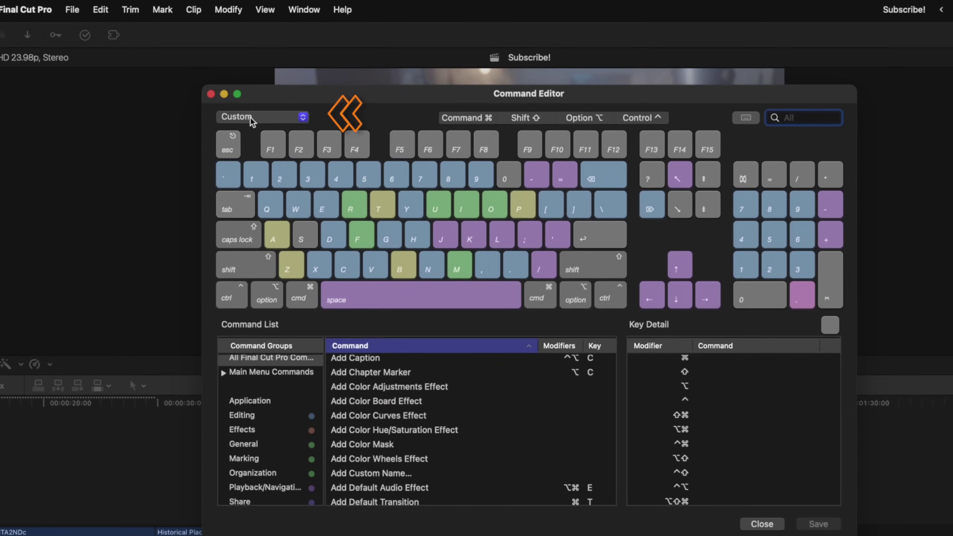
click(334, 144)
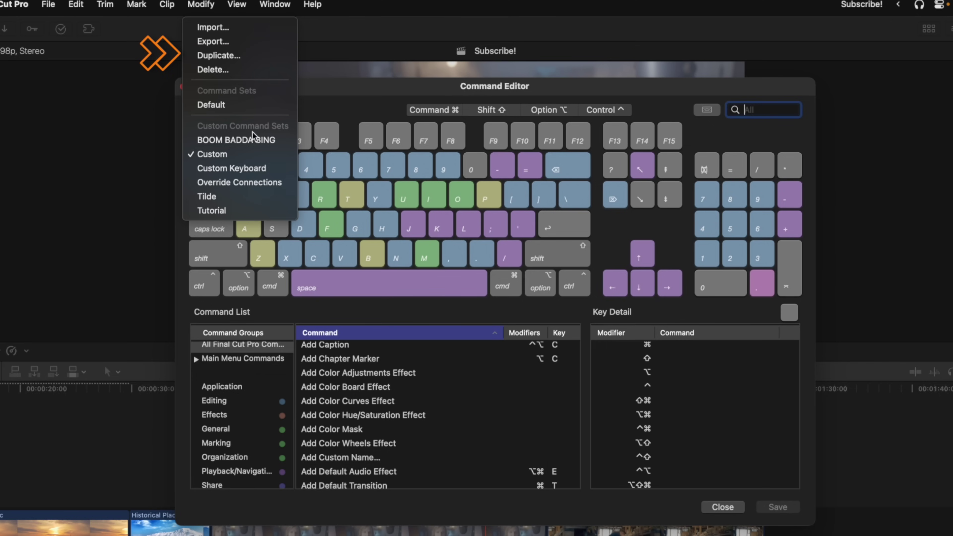
click(249, 153)
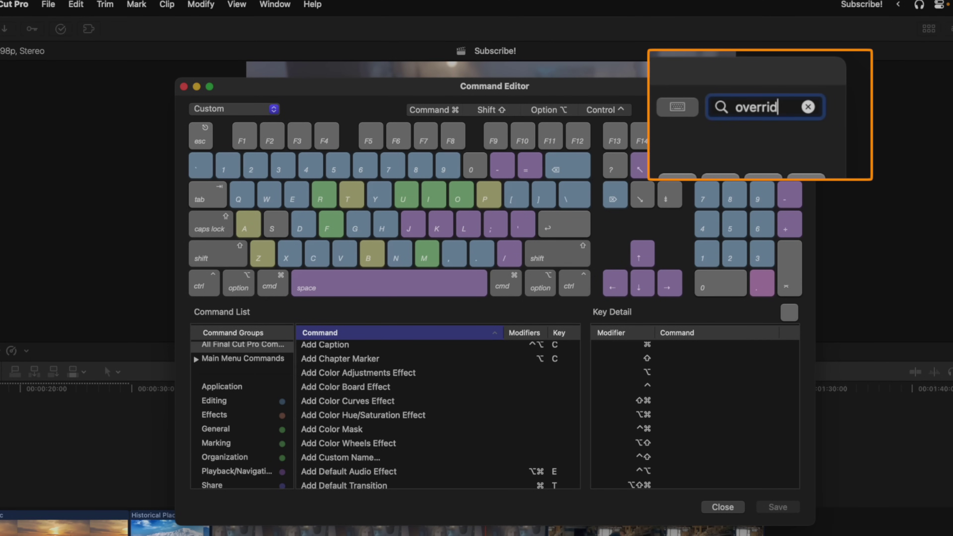
- Assign the Override Connections command to the O key with the Option-Command modifier combination
click(460, 193)
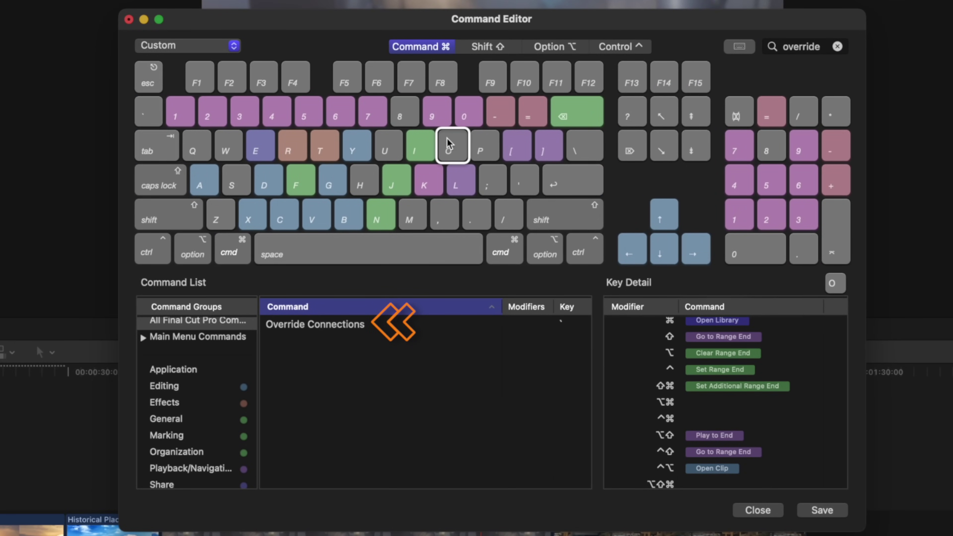
scroll(699, 377, up, 2)
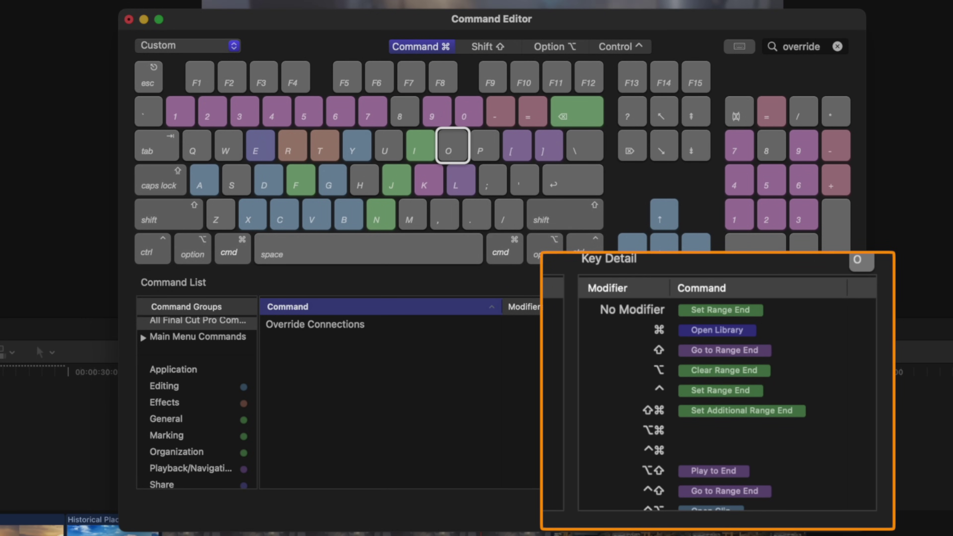
drag(339, 330, 366, 353)
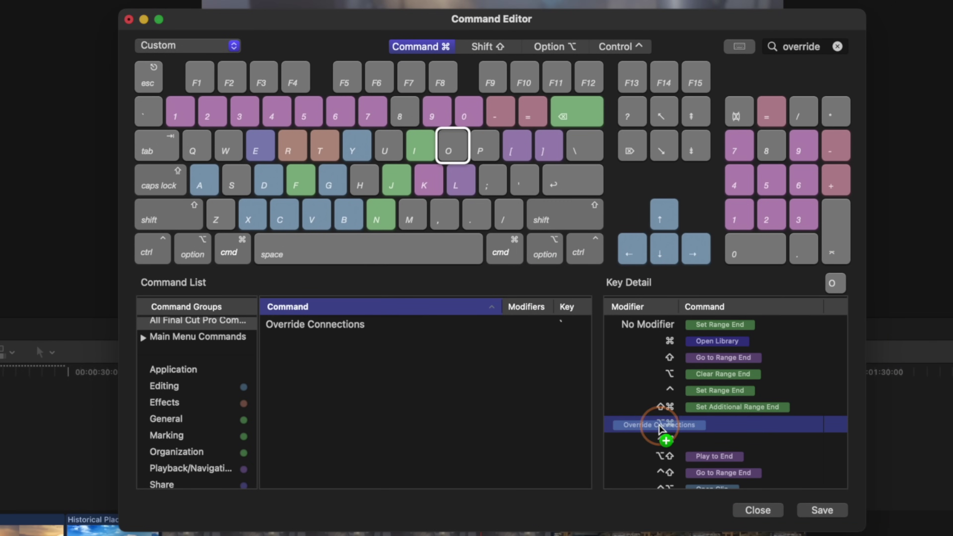
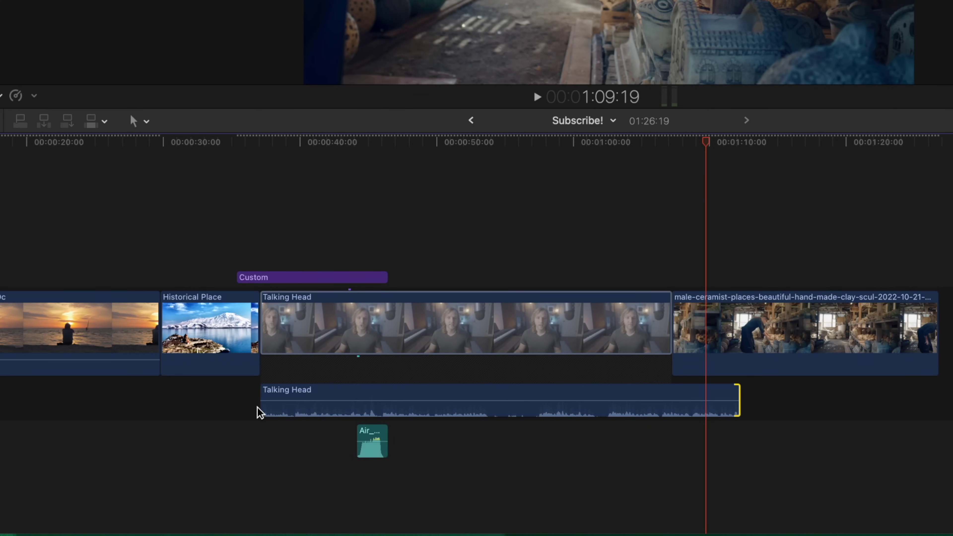
- Extend the start of Talking Head's expanded audio about 4 seconds earlier under Historical Place, and scrub through the overlap
drag(263, 413, 203, 413)
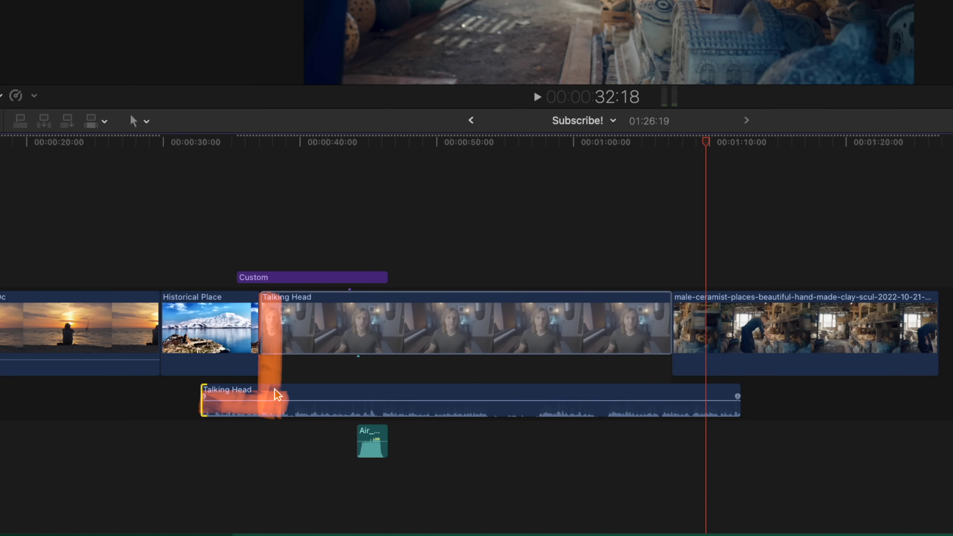
click(217, 144)
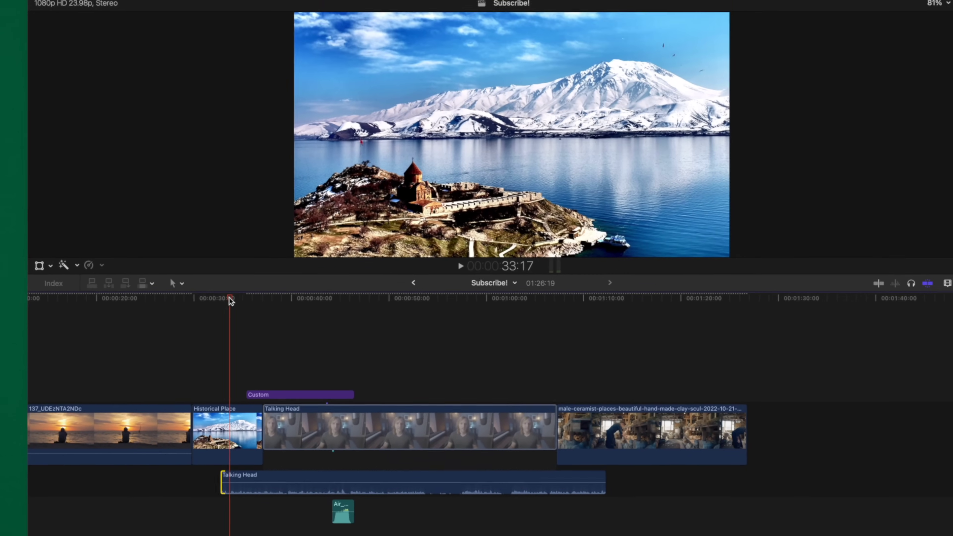
click(260, 144)
drag(265, 308, 309, 315)
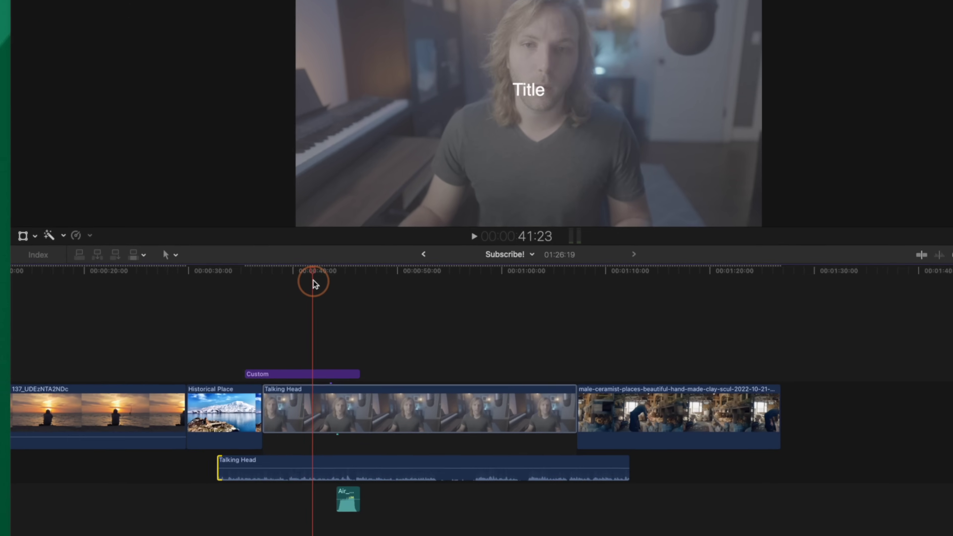
drag(311, 282, 316, 283)
- Collapse the expanded audio of the Talking Head clip back into its video
click(368, 398)
right_click(369, 397)
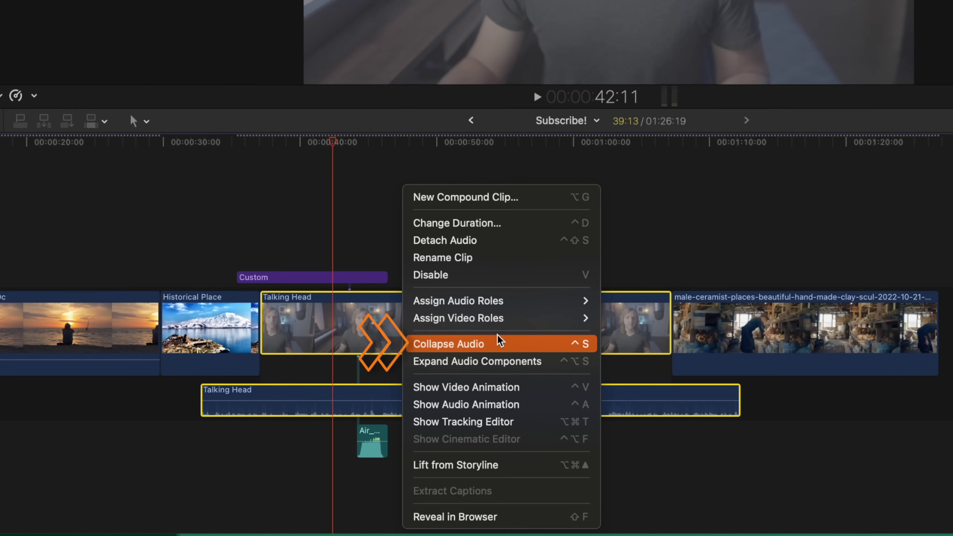
click(500, 349)
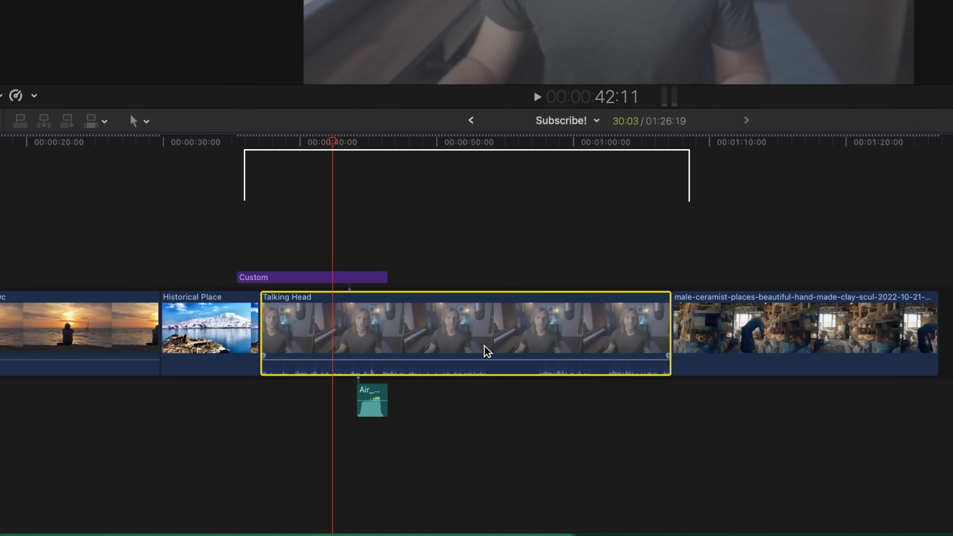
- Expand and collapse Talking Head's audio twice, first by shortcut command and again directly on the clip's waveform
key(ctrl+s)
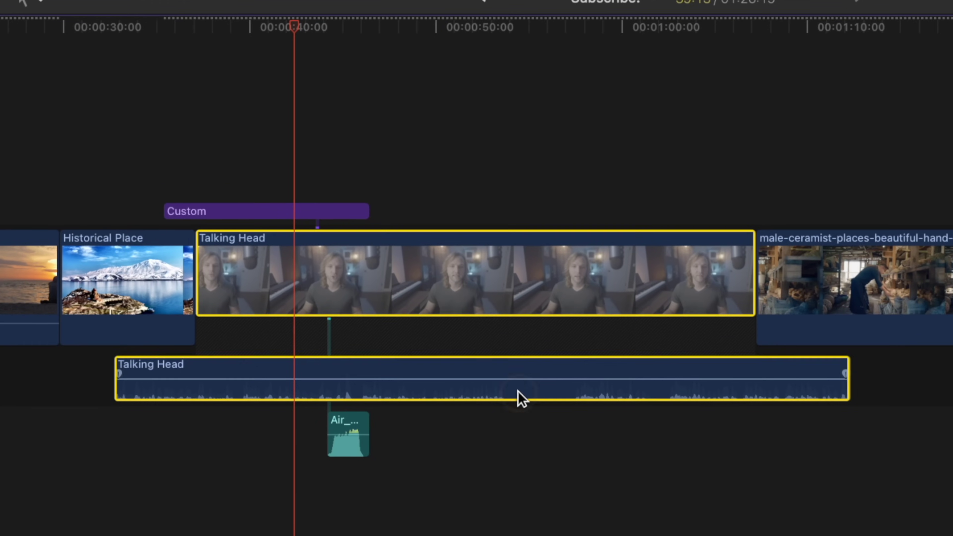
key(ctrl+s)
double_click(512, 343)
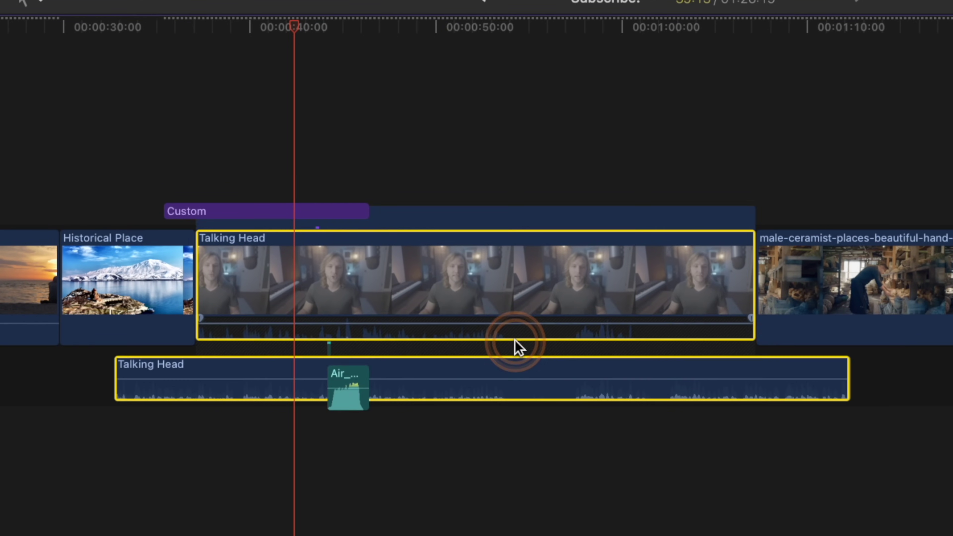
double_click(531, 394)
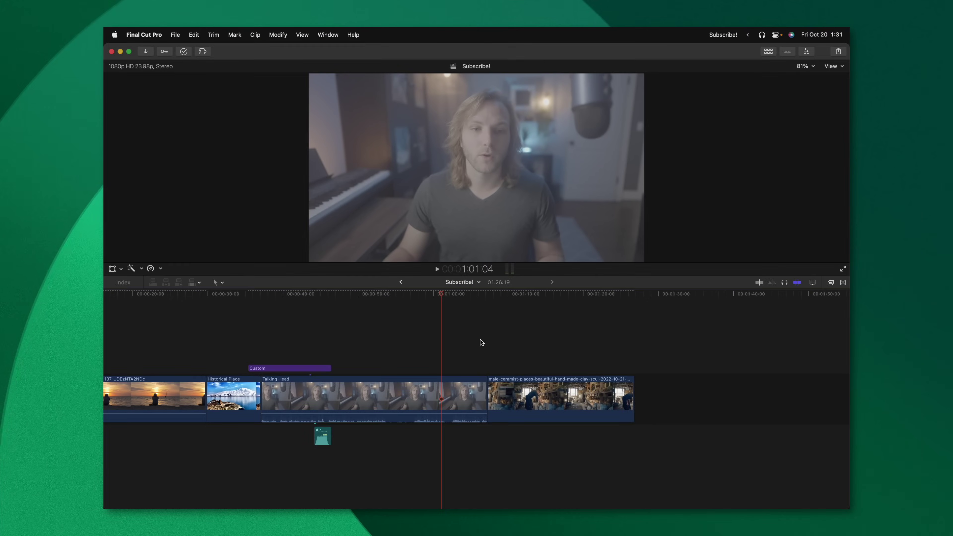
- Insert a 3-second gap clip at 1:07:06 between Talking Head and the male-ceramist clip, and trim the gap's end shorter
drag(447, 301, 495, 305)
drag(528, 235, 521, 235)
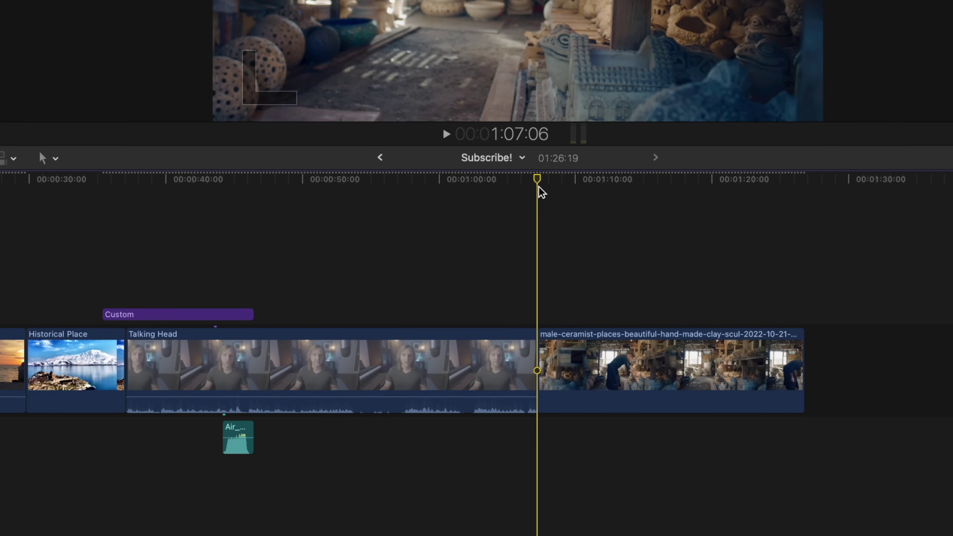
key(alt+w)
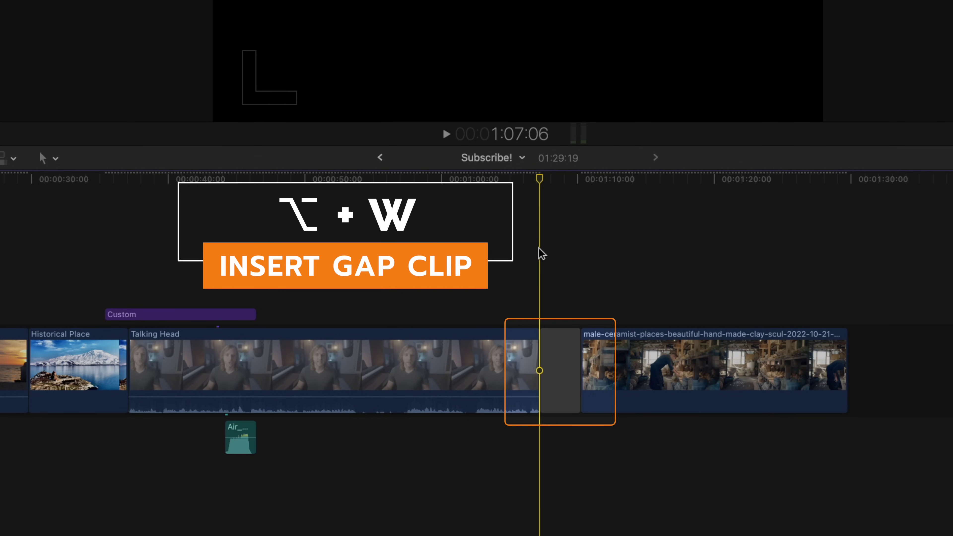
click(559, 361)
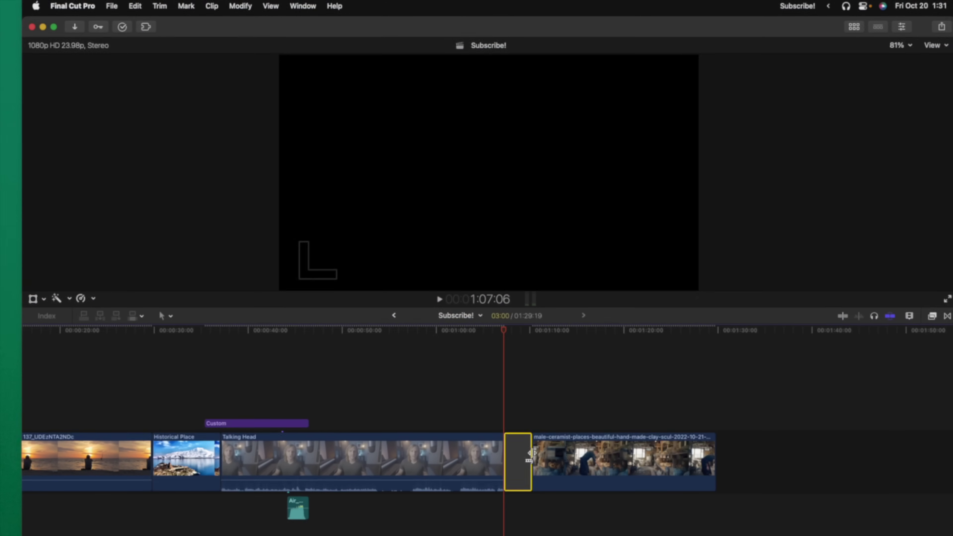
drag(529, 451, 511, 469)
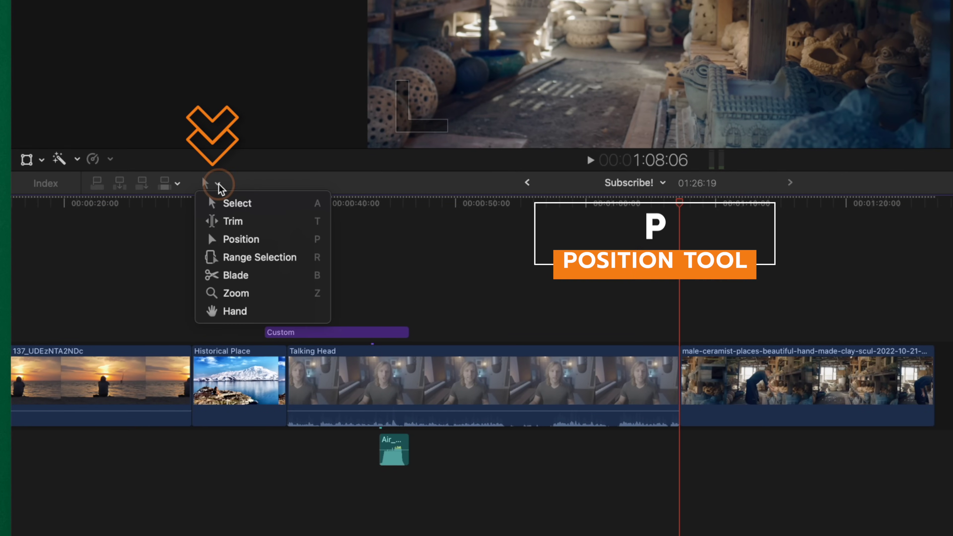
- With the Position tool, move the male-ceramist clip about 15 seconds later, leaving a gap after Talking Head
click(258, 239)
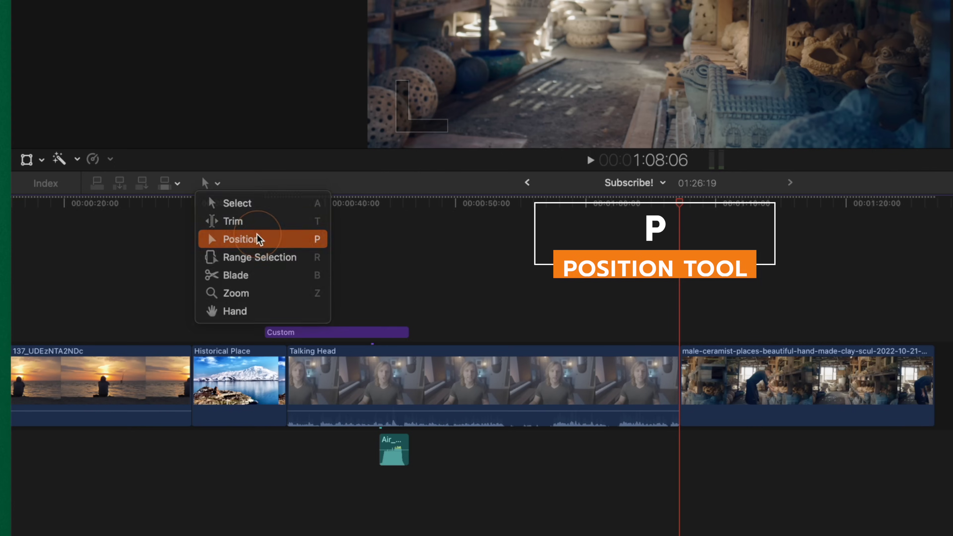
drag(709, 385, 725, 386)
drag(578, 394, 753, 393)
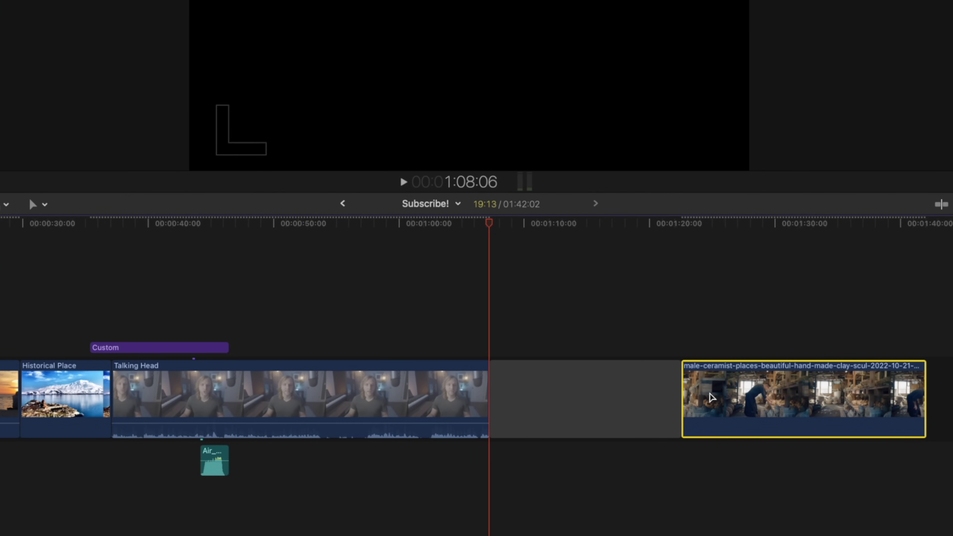